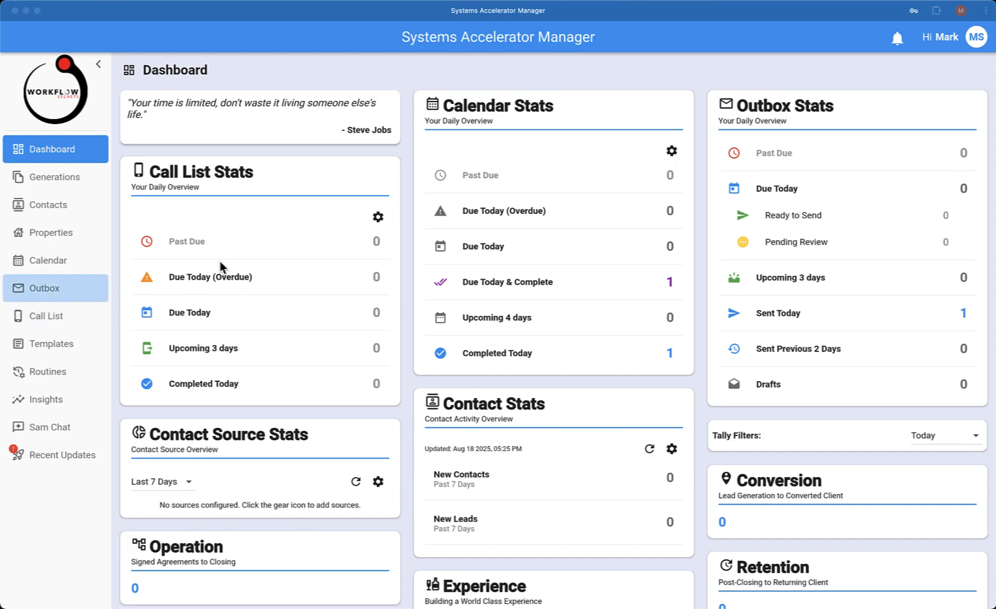
- Create a new property record and enter its property name
click(62, 234)
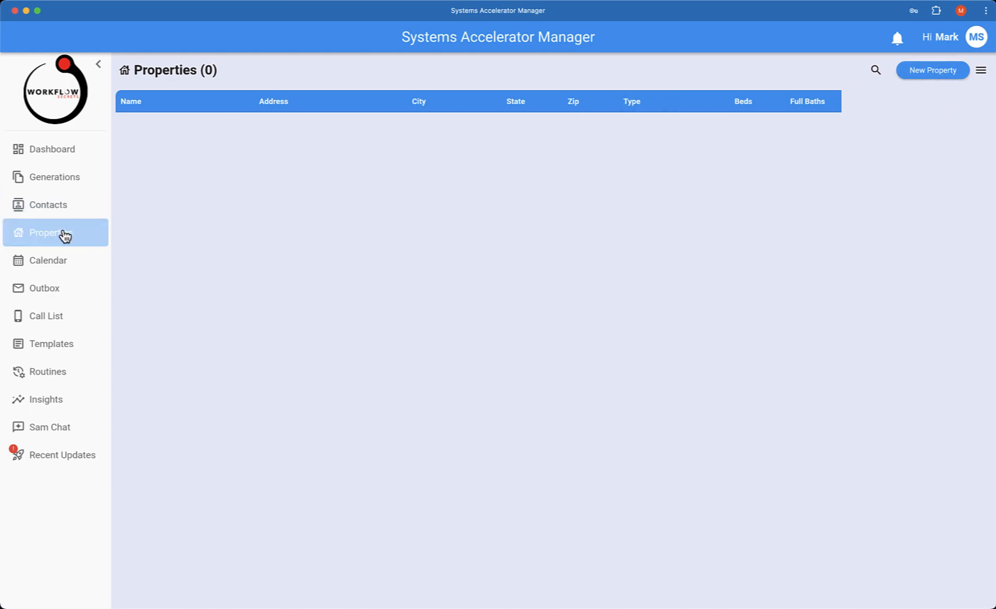
click(946, 79)
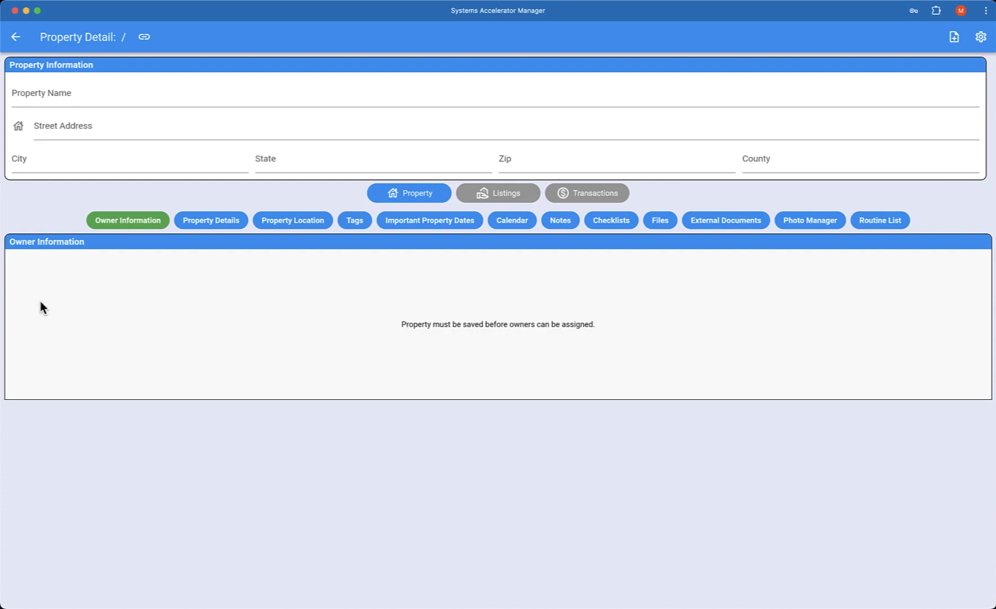
click(54, 94)
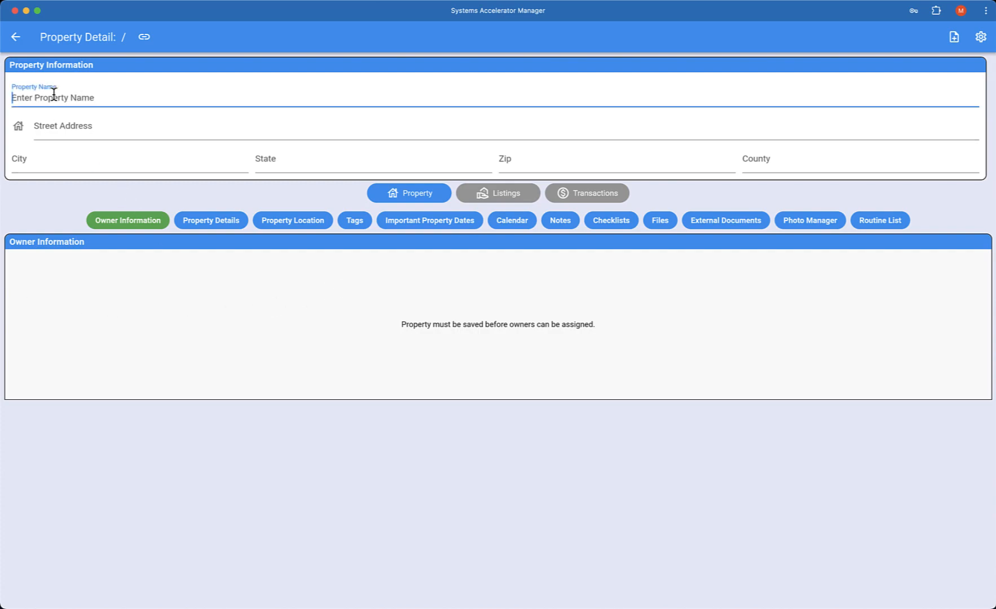
text(123 S Main)
key(Tab)
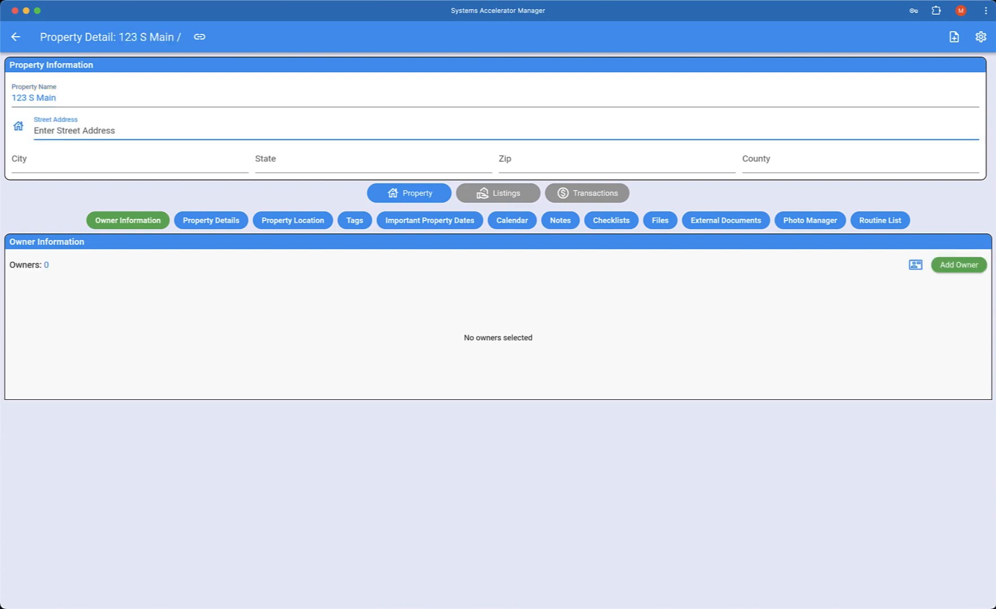
- Fill in the new property's street address, city, state, zip and county
text(123 S Main Street)
key(Tab)
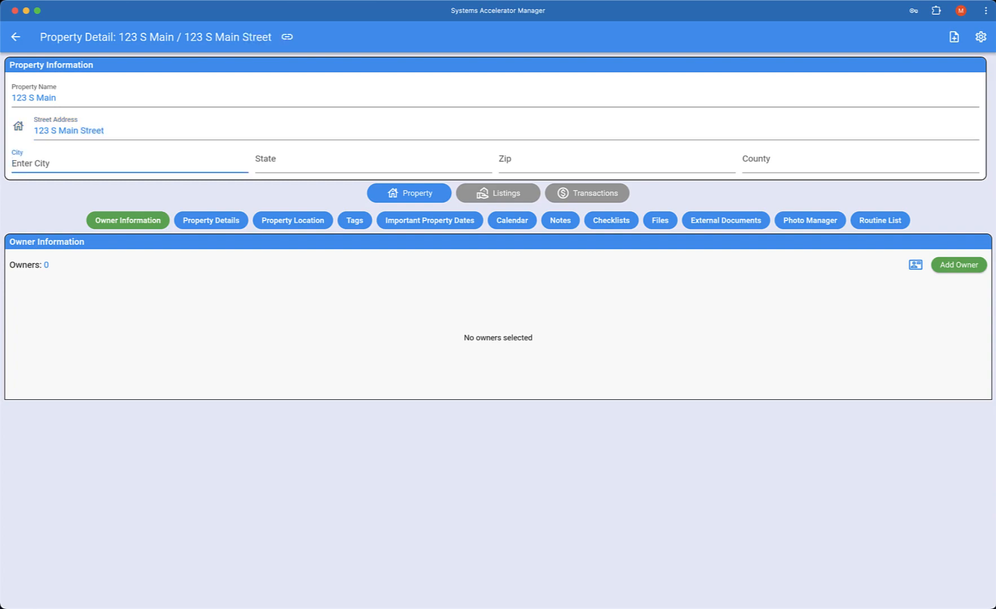
key(Tab)
key(Tab)
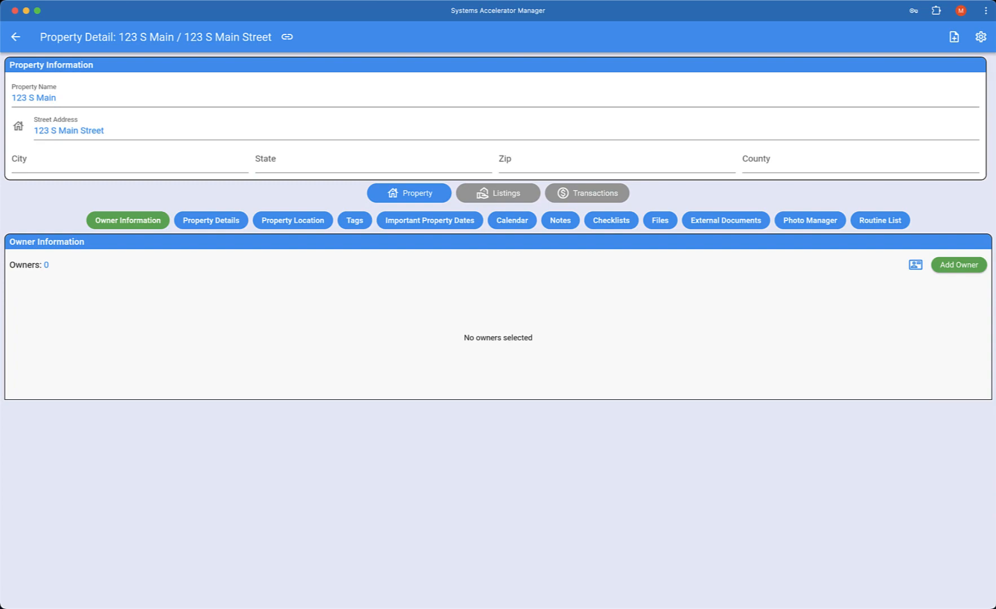
key(Tab)
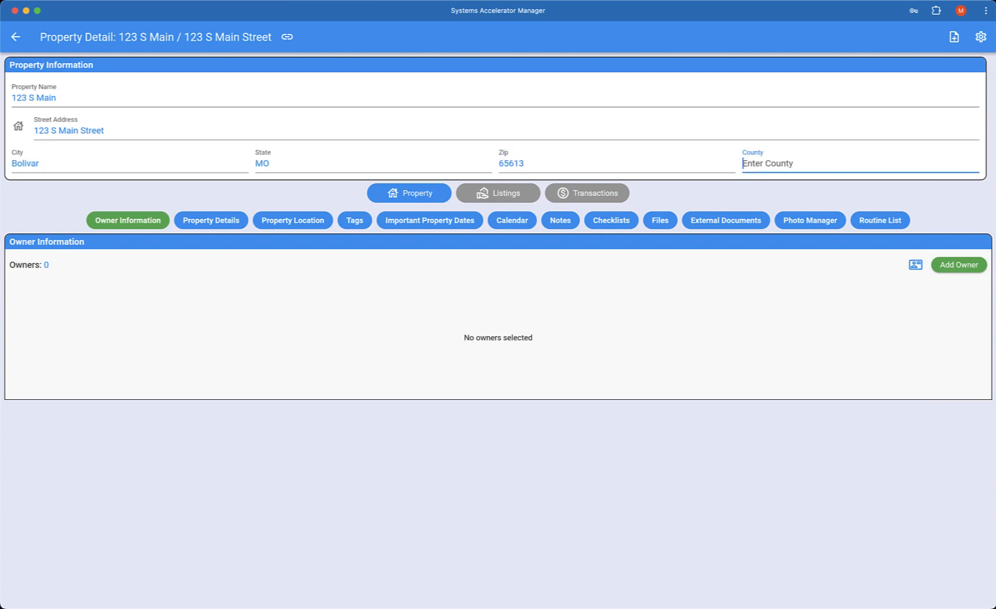
text(Polk)
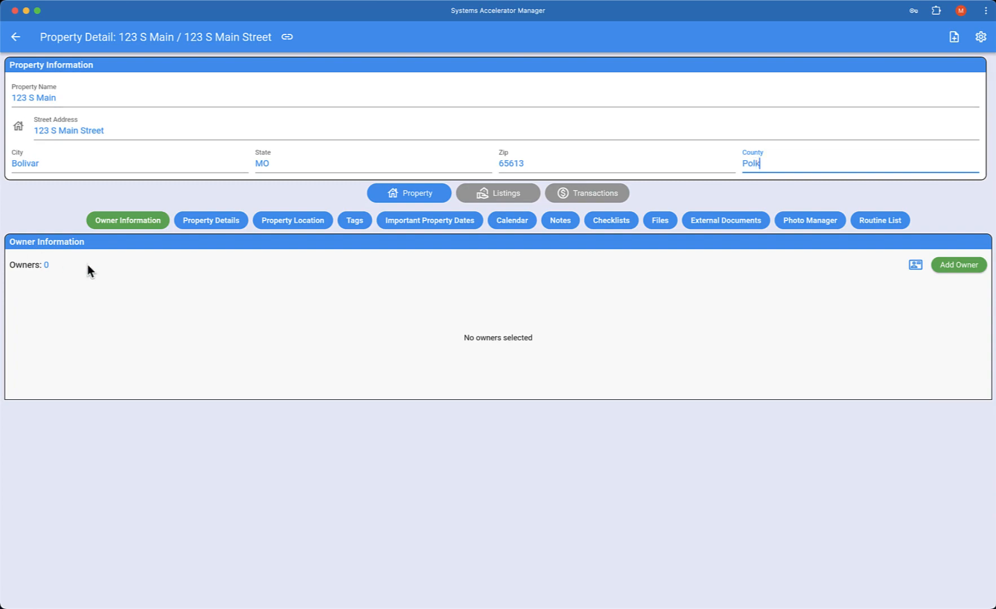
- Assign the two existing contacts who share a surname as owners of the property, the husband's record first
click(959, 266)
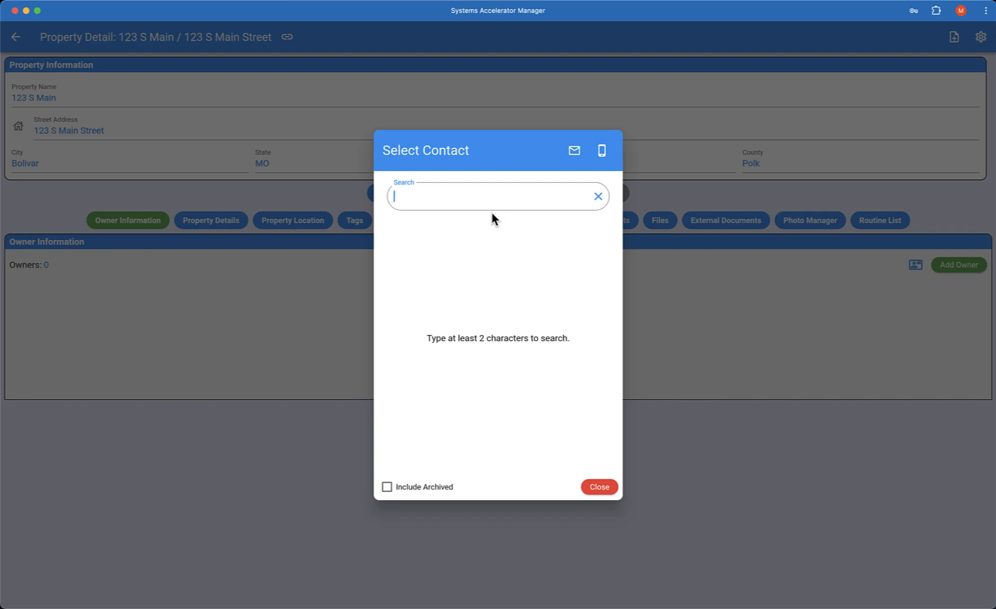
text(smith)
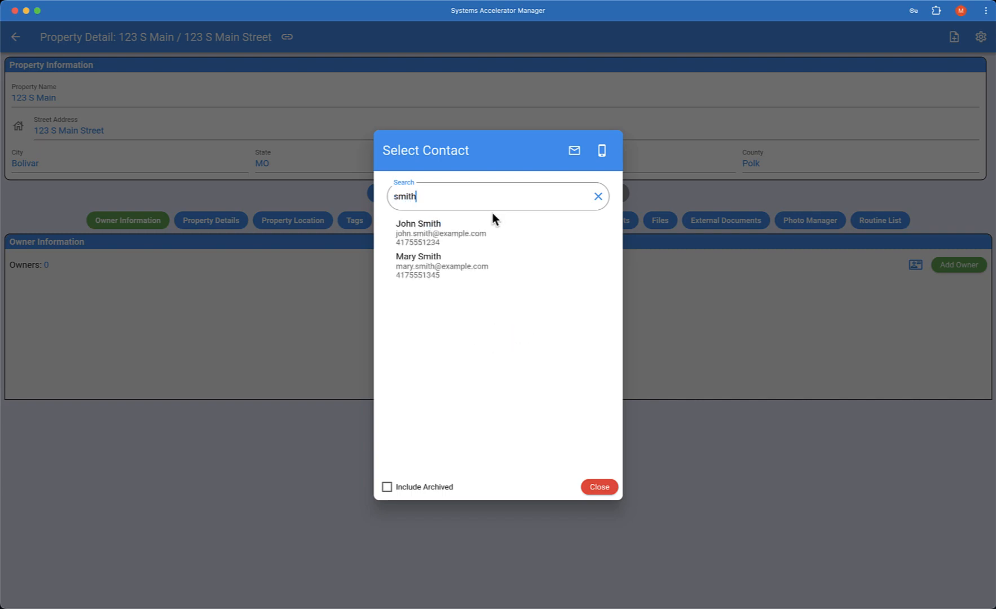
click(428, 241)
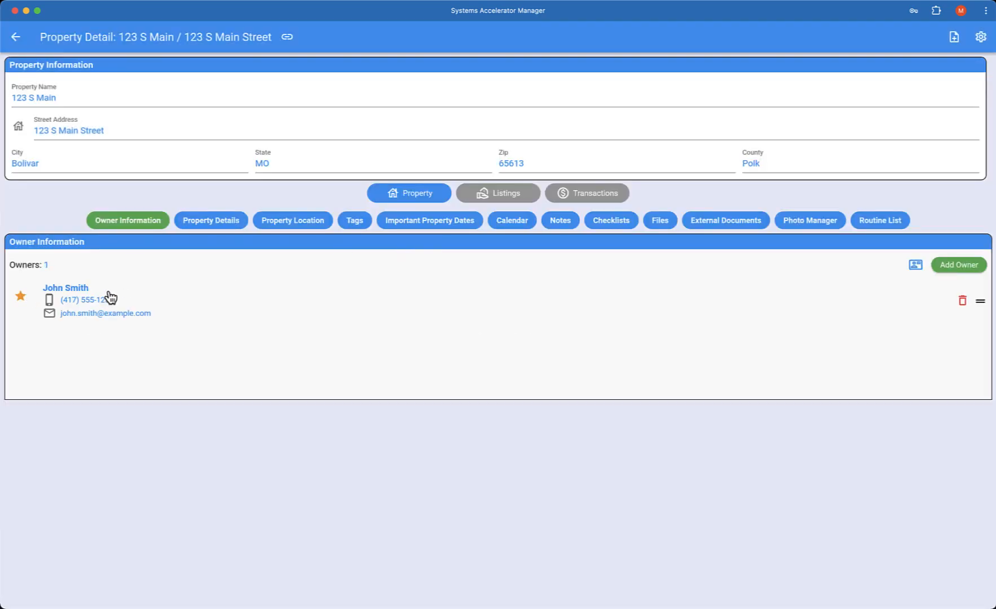
click(957, 264)
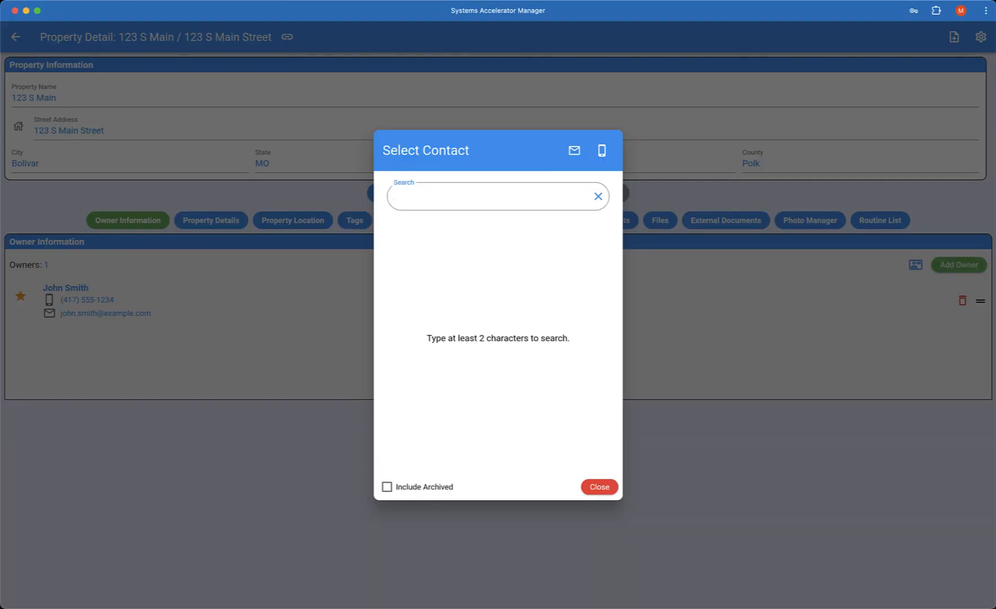
text(mary)
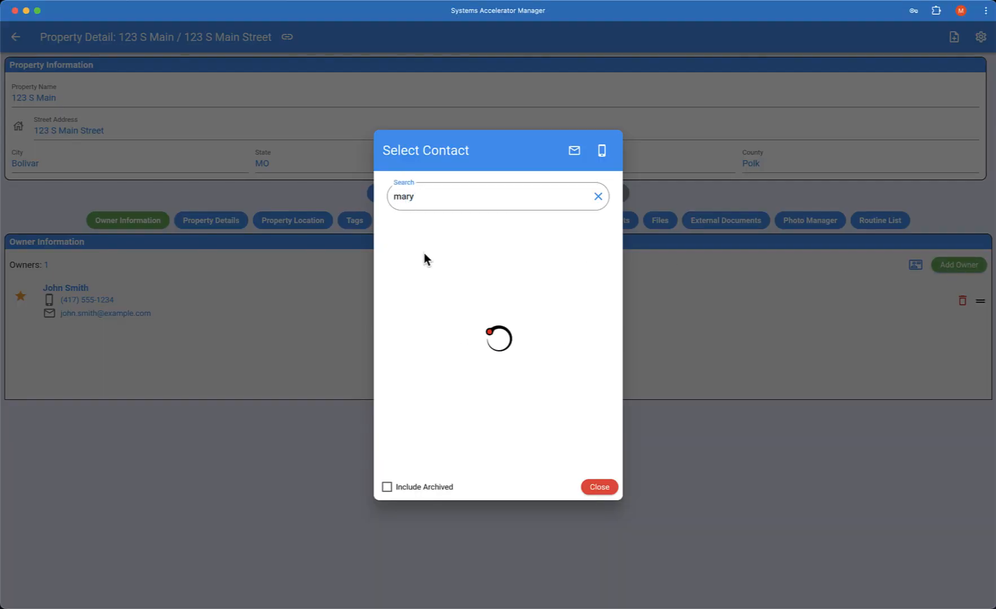
click(427, 229)
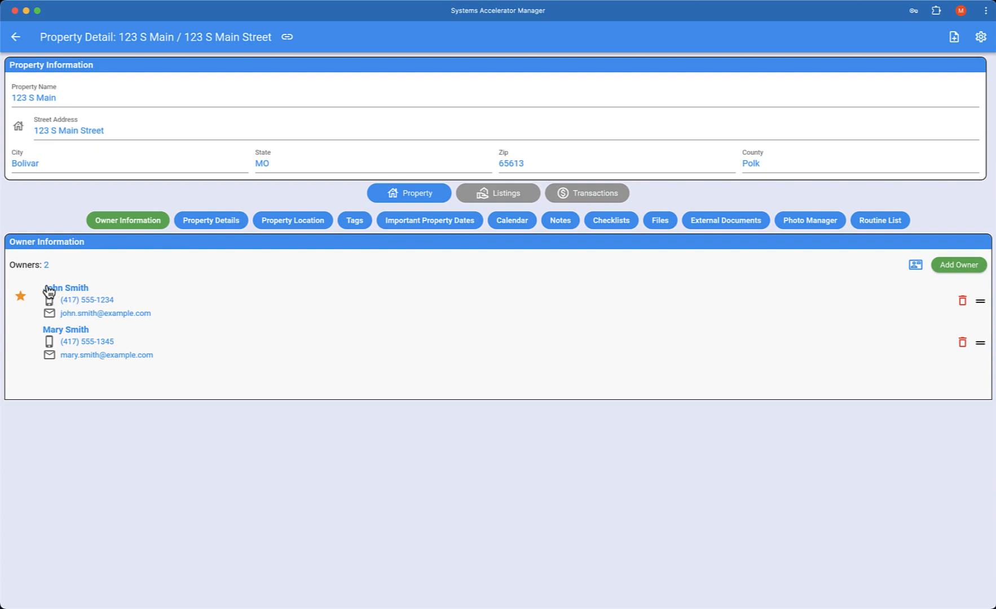
- In the property details, set the status to For Sale and the property type to Single Family Home
mouse_move(22, 303)
click(211, 221)
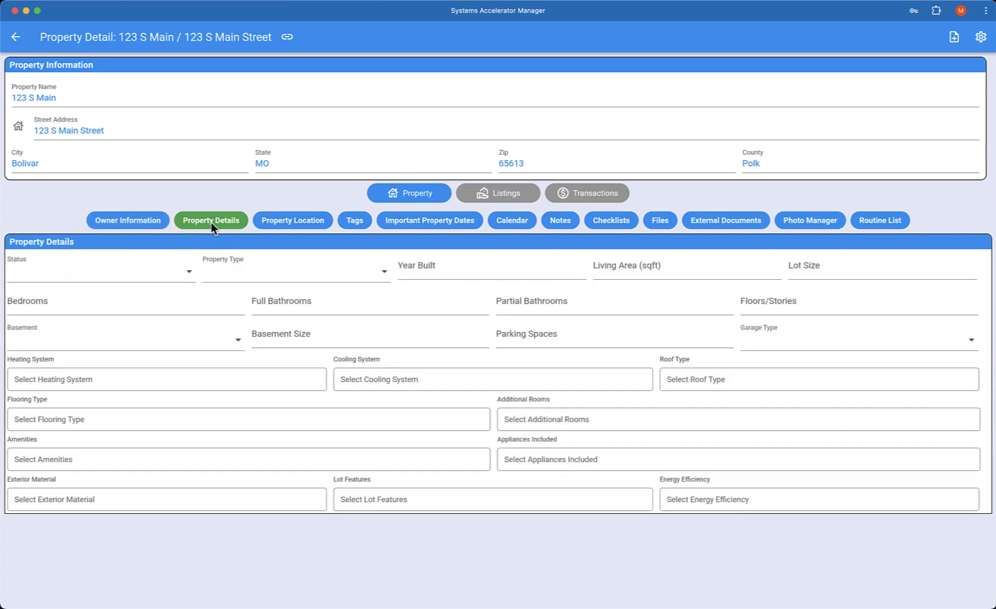
click(145, 280)
click(50, 297)
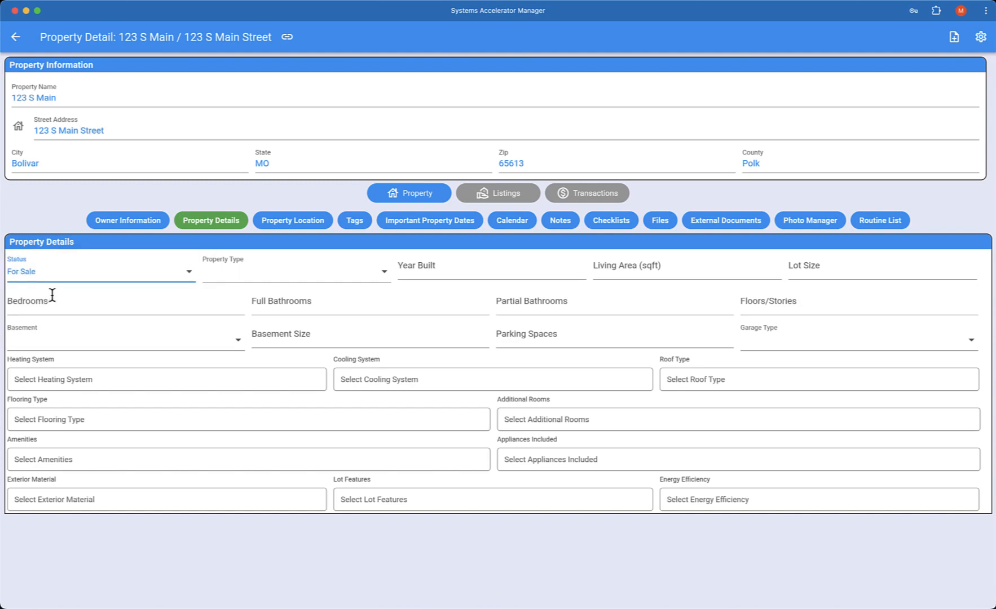
click(285, 281)
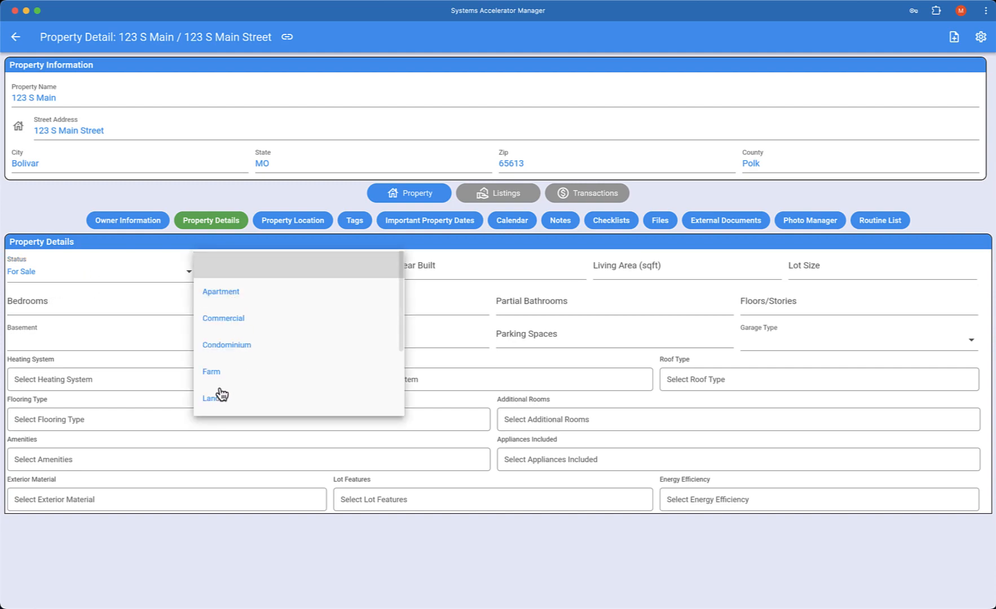
scroll(251, 384, down, 3)
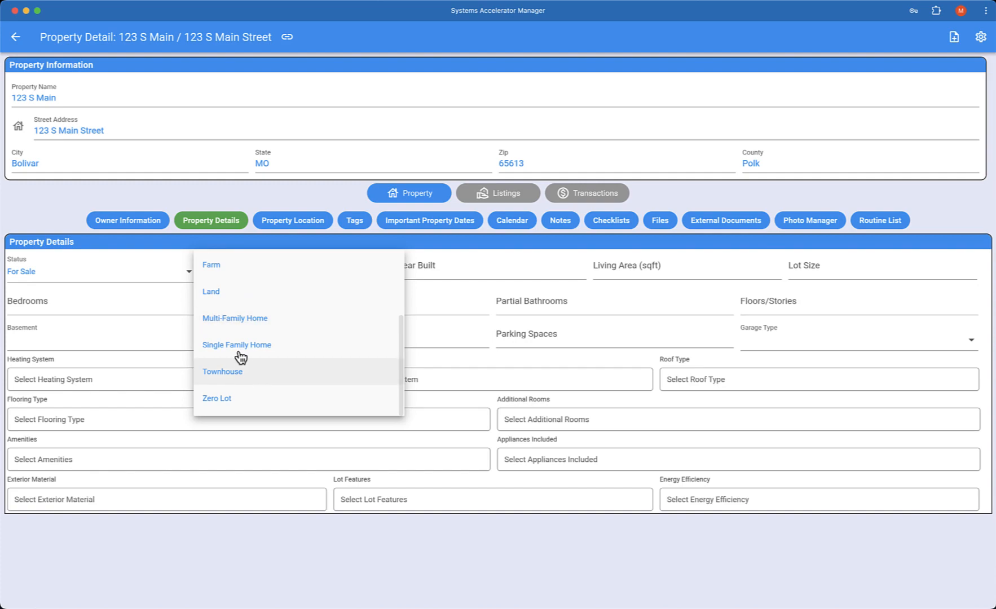
click(241, 346)
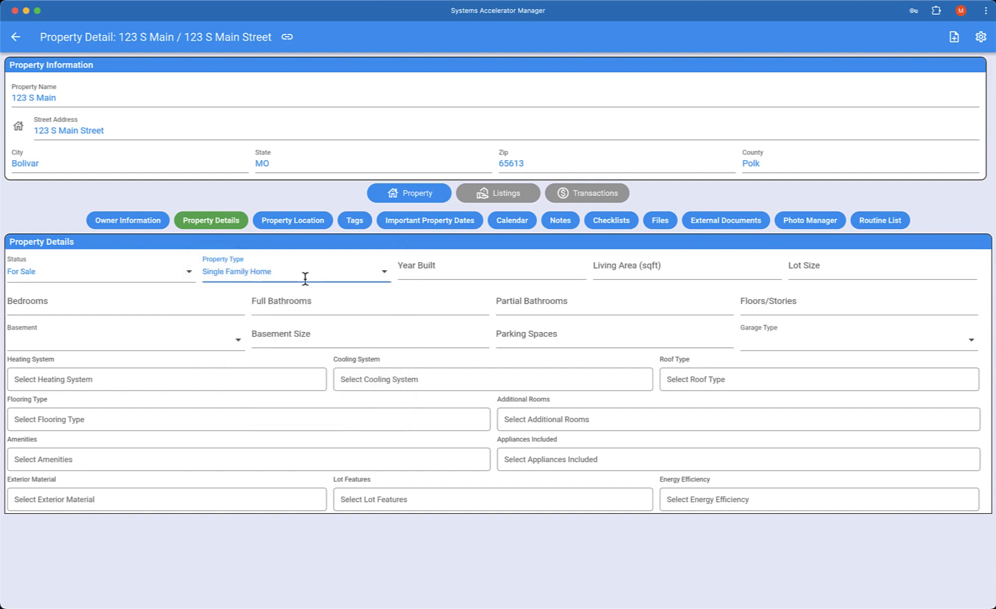
- Enter 2019 as the year built, 3000 sqft as the living area and 3Acres as the lot size
click(447, 268)
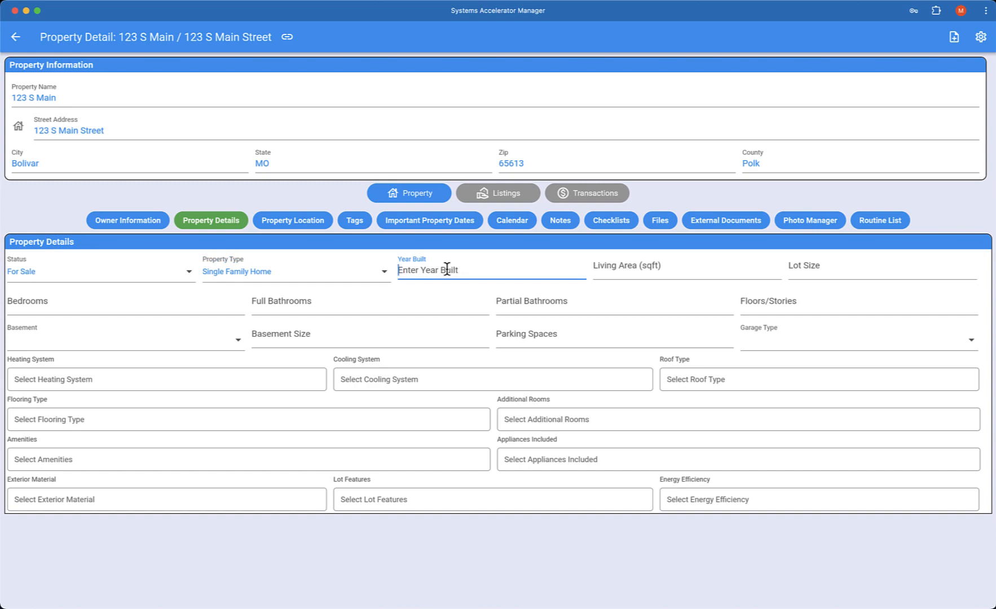
text(20)
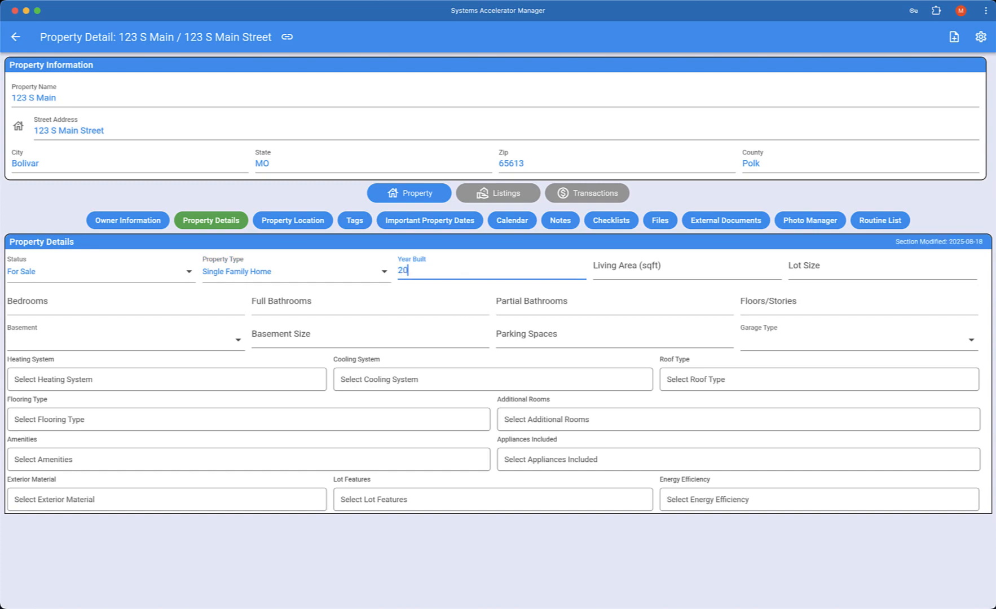
text(19)
key(Tab)
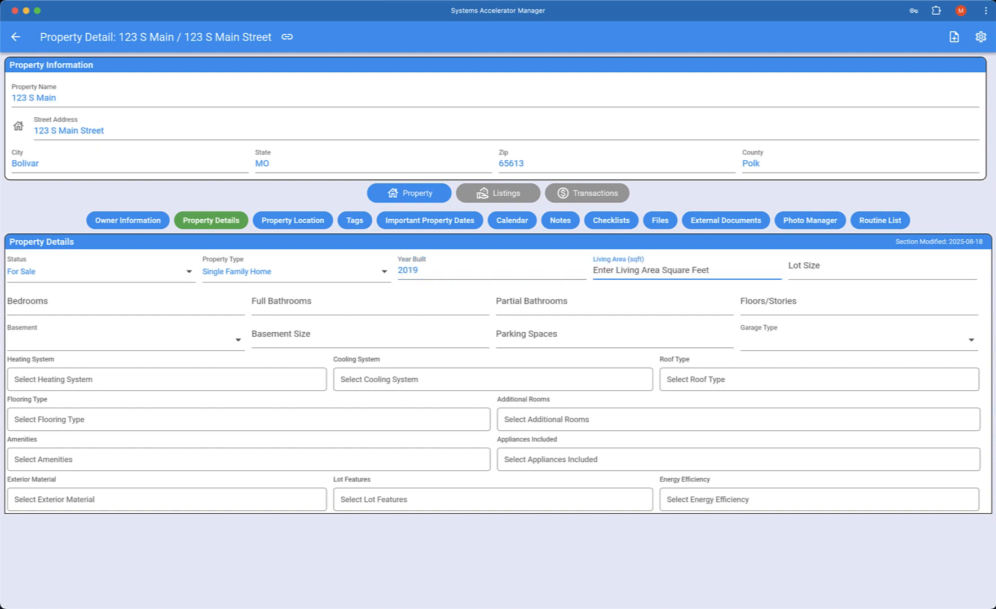
text(3000)
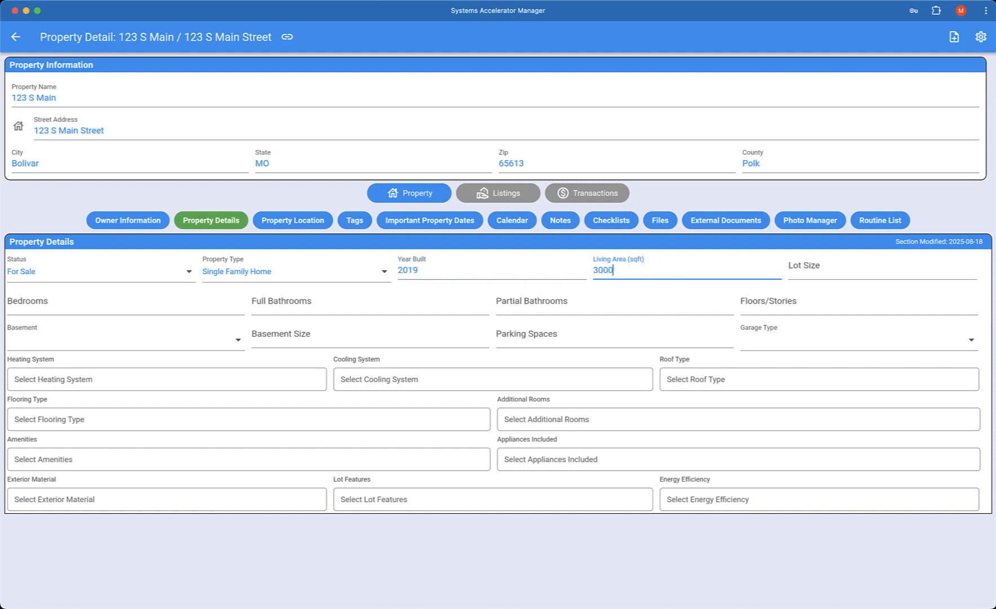
key(Tab)
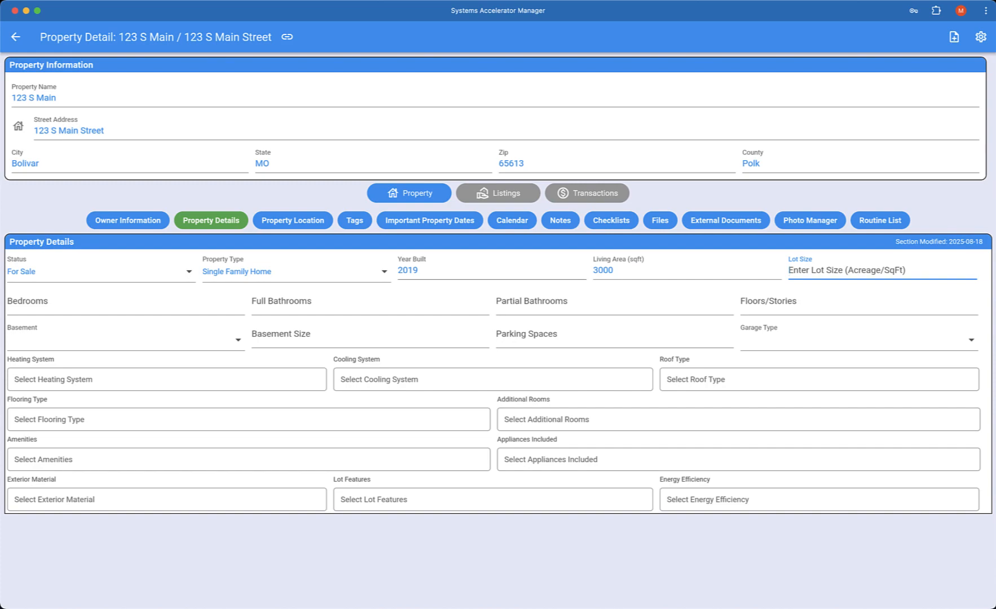
text(3A)
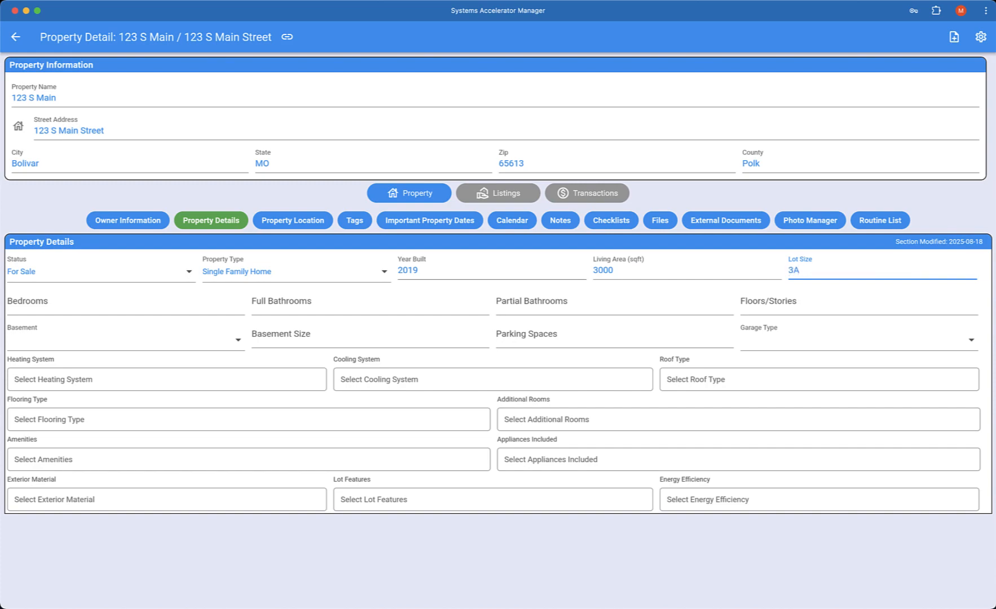
text(cres)
key(Tab)
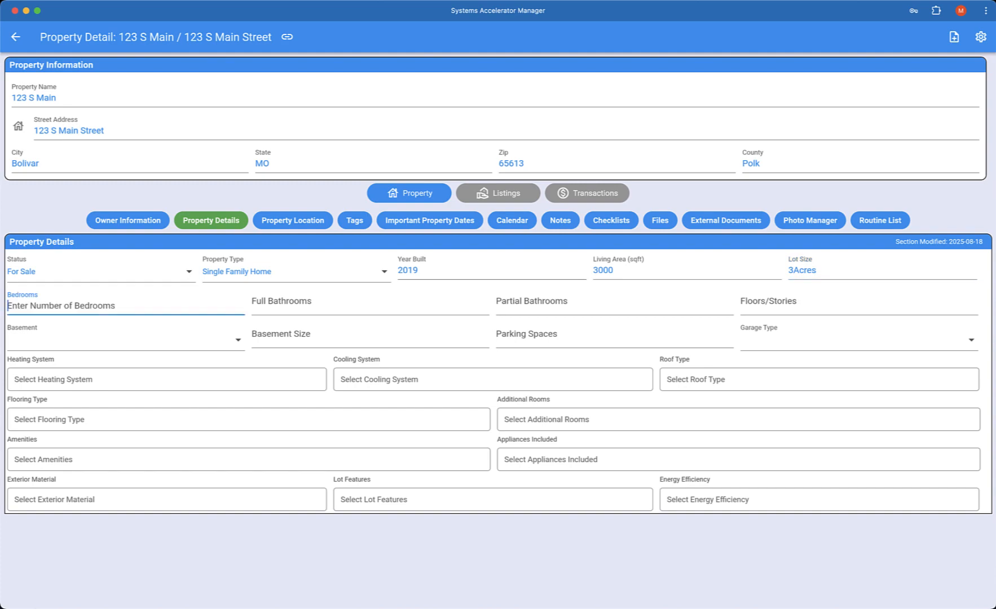
- Set the room counts to 4 bedrooms, 3 full bathrooms and 1 partial bathroom, with 2 floors/stories
text(4)
key(Tab)
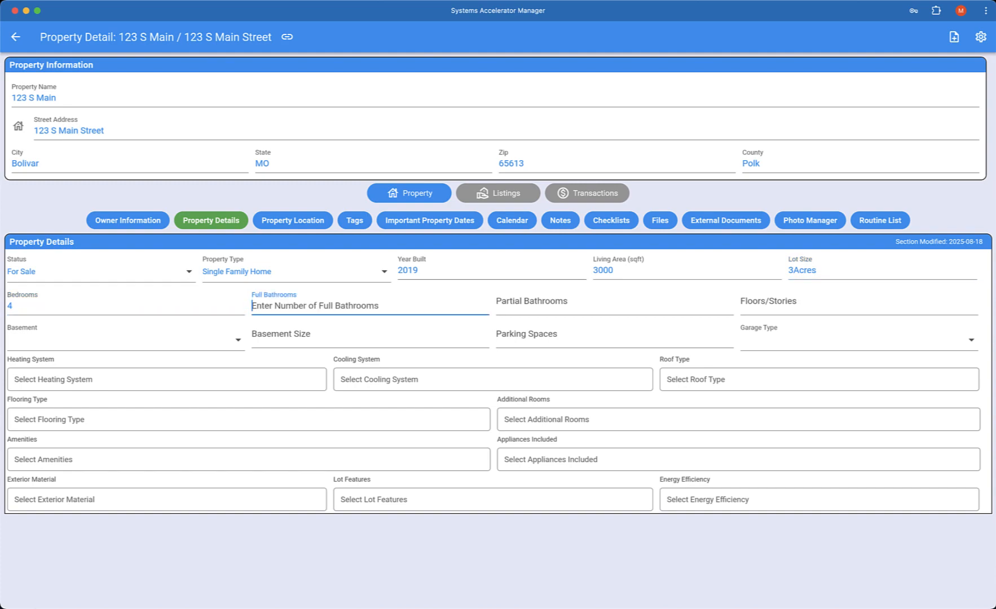
text(3)
key(Tab)
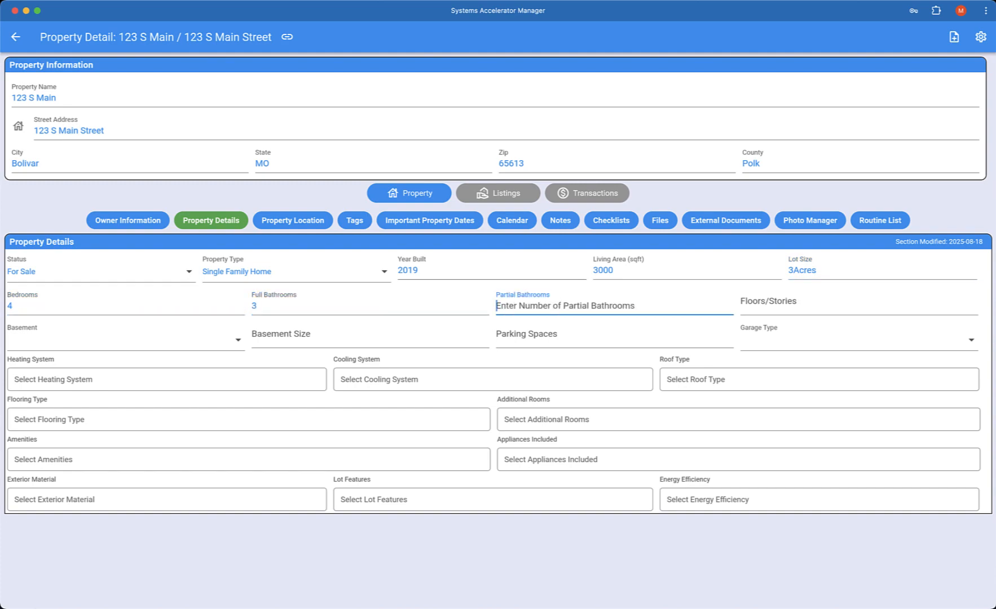
text(1)
key(Tab)
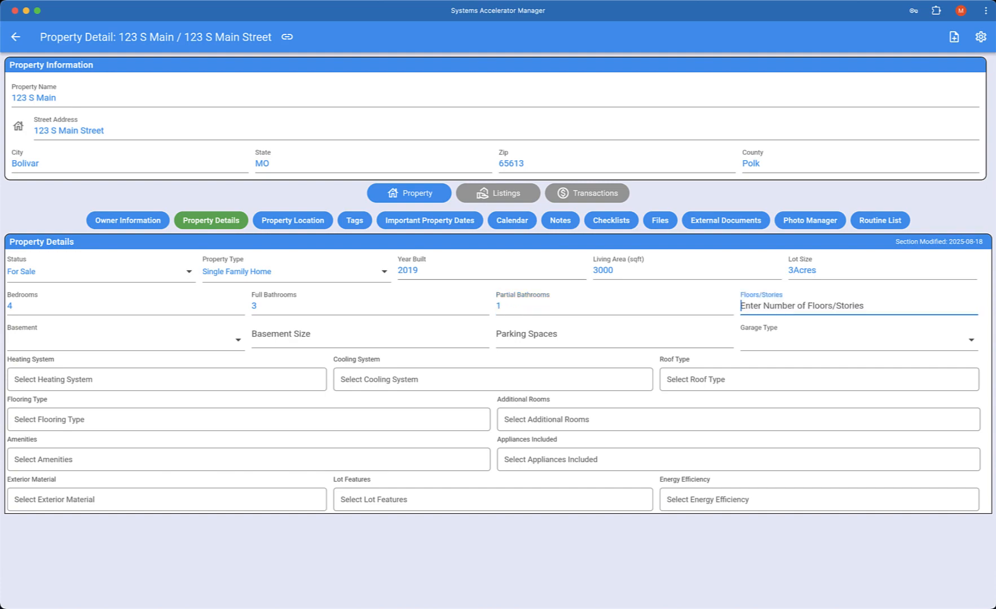
text(2)
key(Tab)
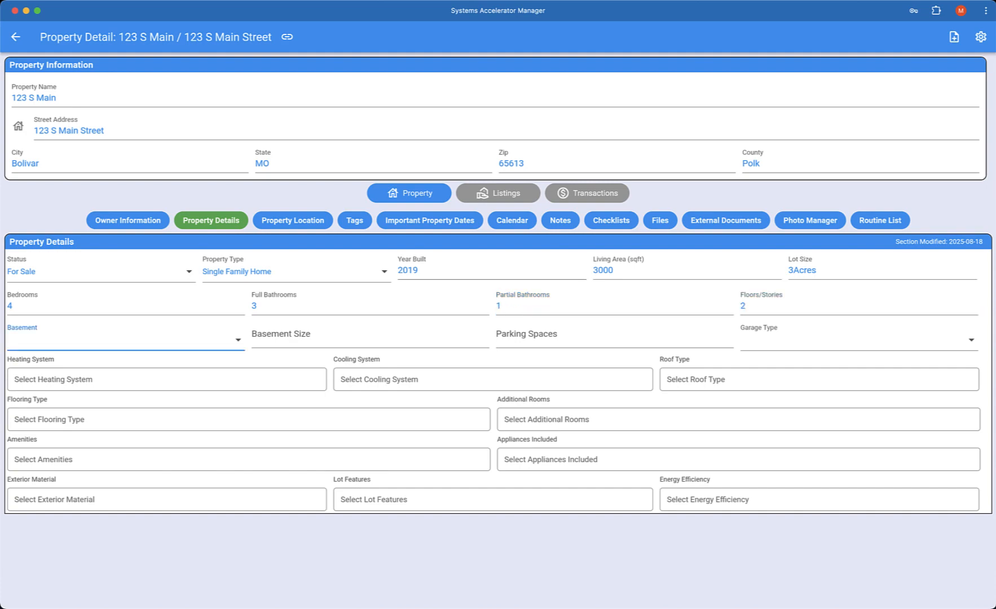
- Set the basement to Finished with a basement size of 900 sqft
click(192, 346)
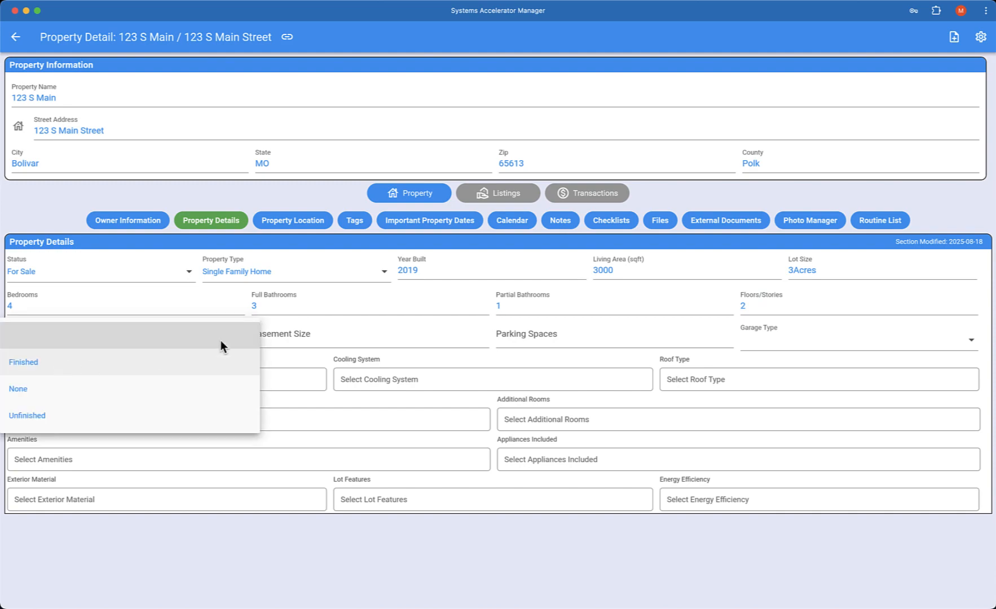
click(221, 360)
click(322, 337)
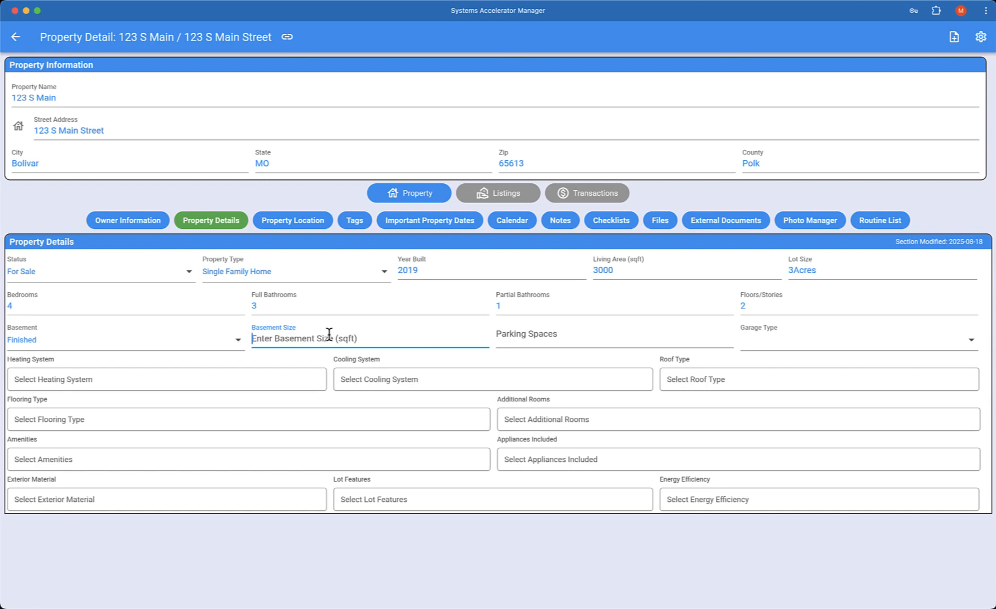
text(900)
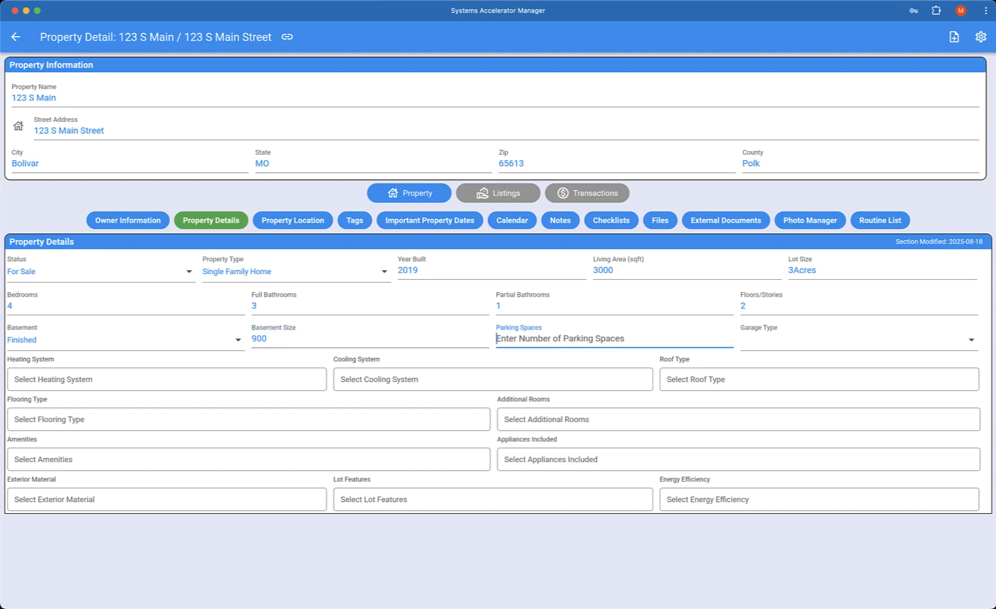
- Set the parking spaces to 3 and the garage type to Attached Garage
text(3)
key(Tab)
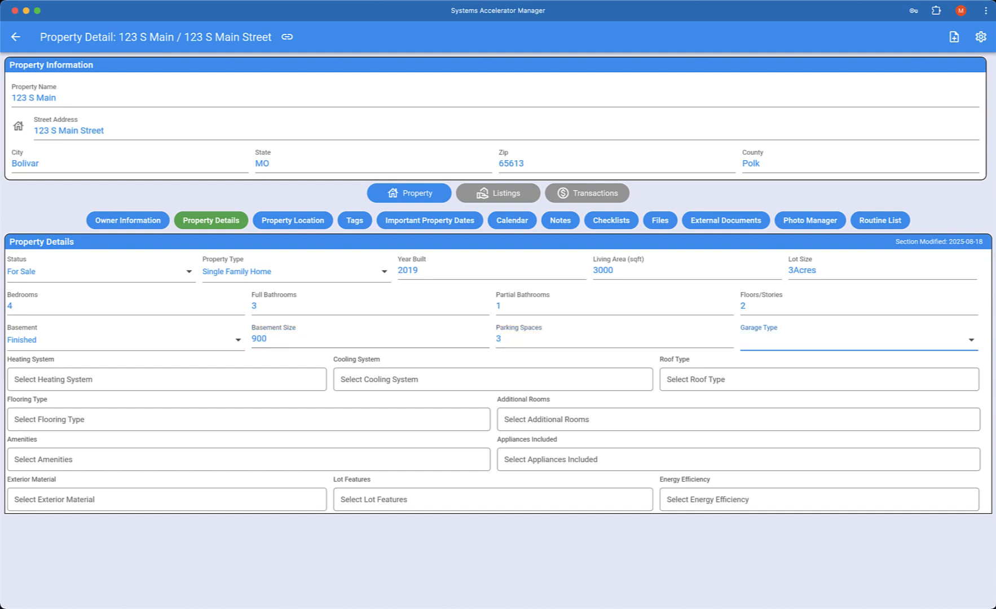
click(784, 343)
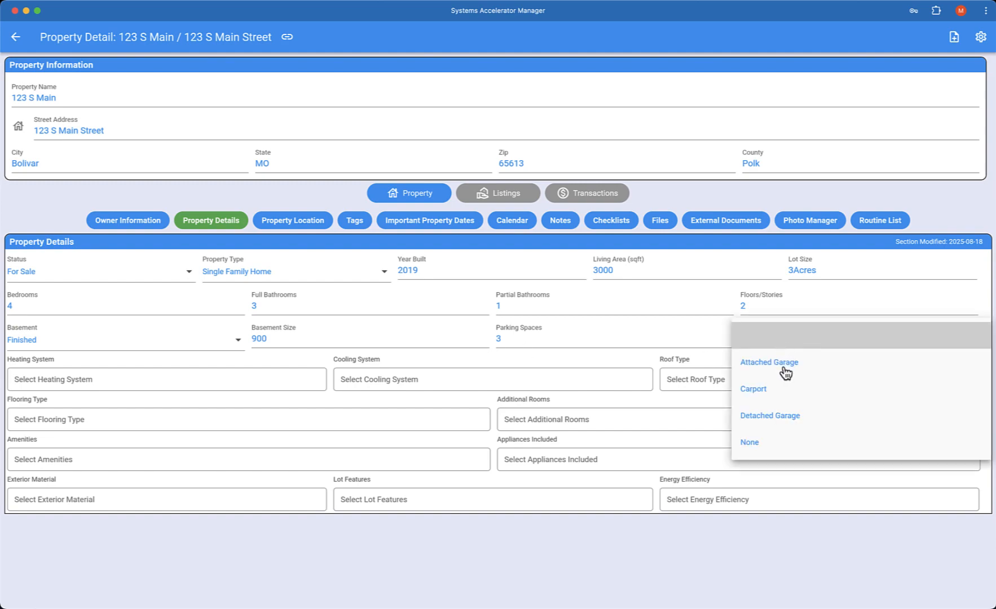
click(785, 370)
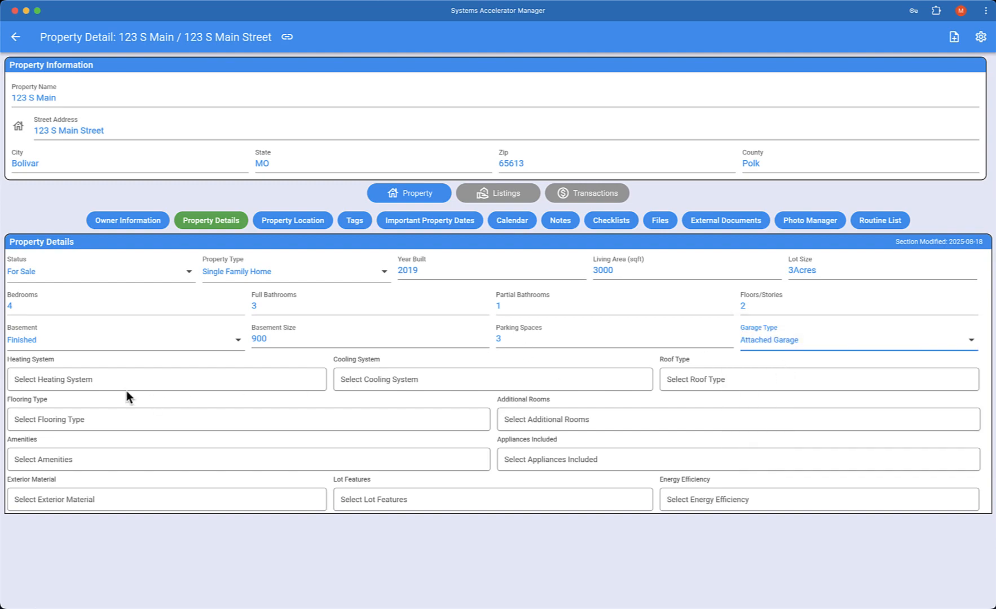
- Set the heating system to Electric and the cooling system to Central Air
click(58, 383)
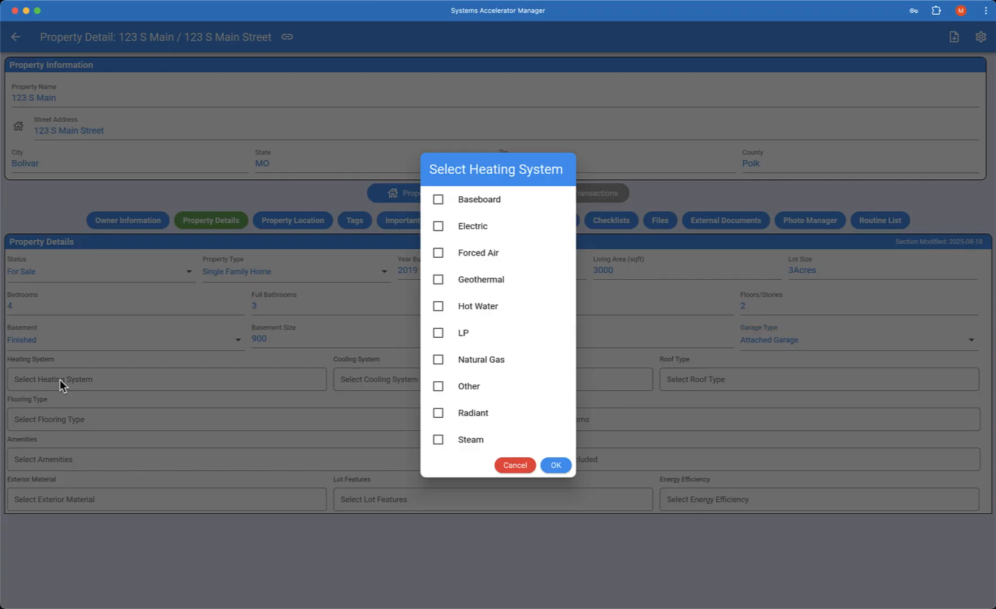
click(438, 226)
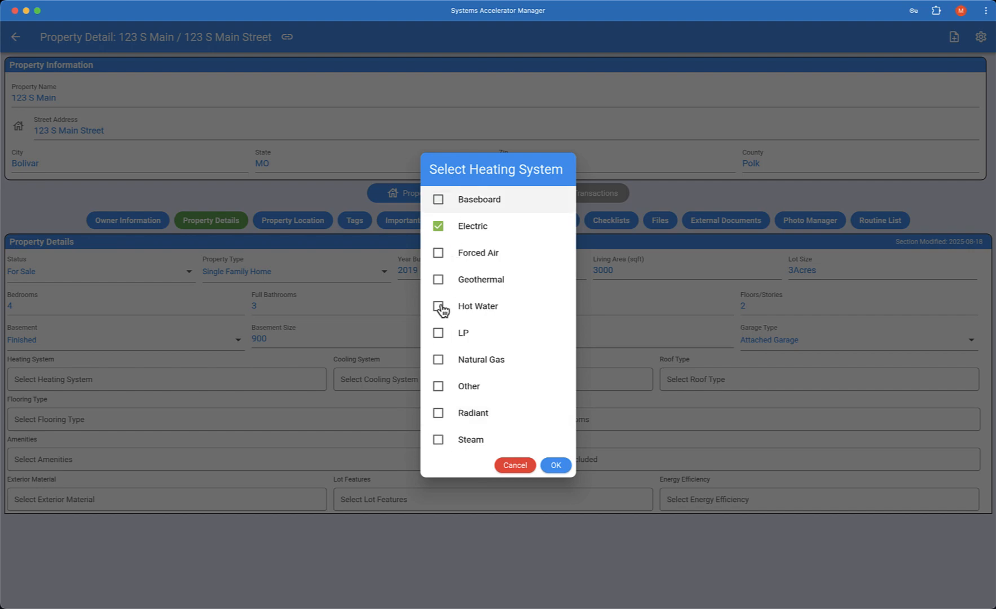
click(555, 465)
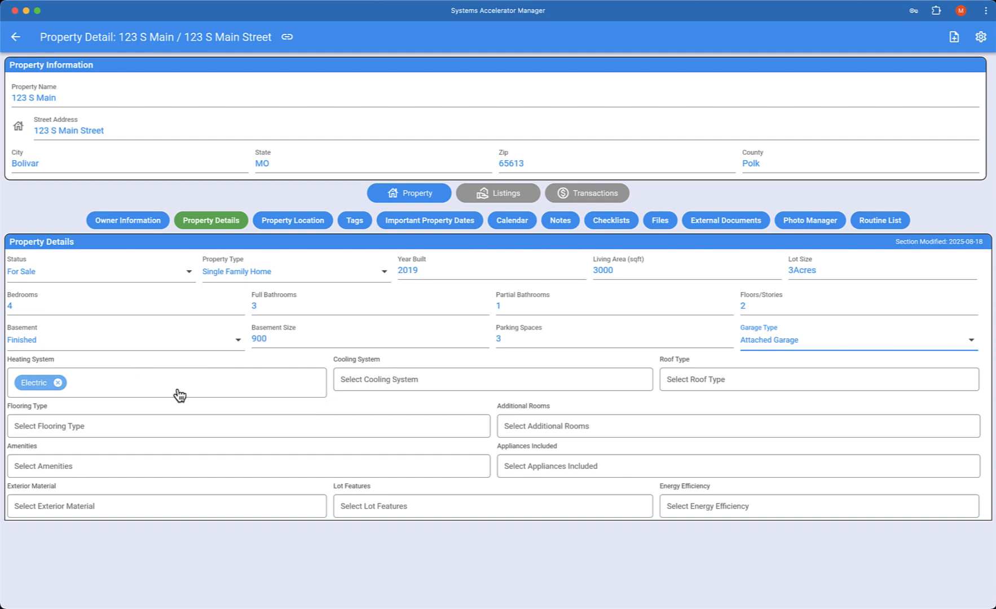
click(393, 383)
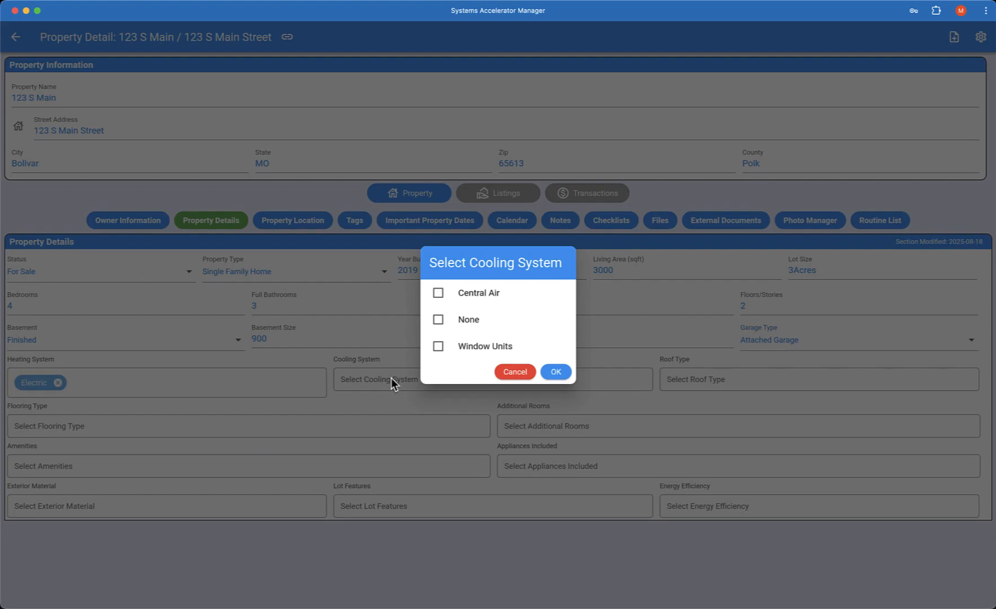
click(439, 292)
click(555, 372)
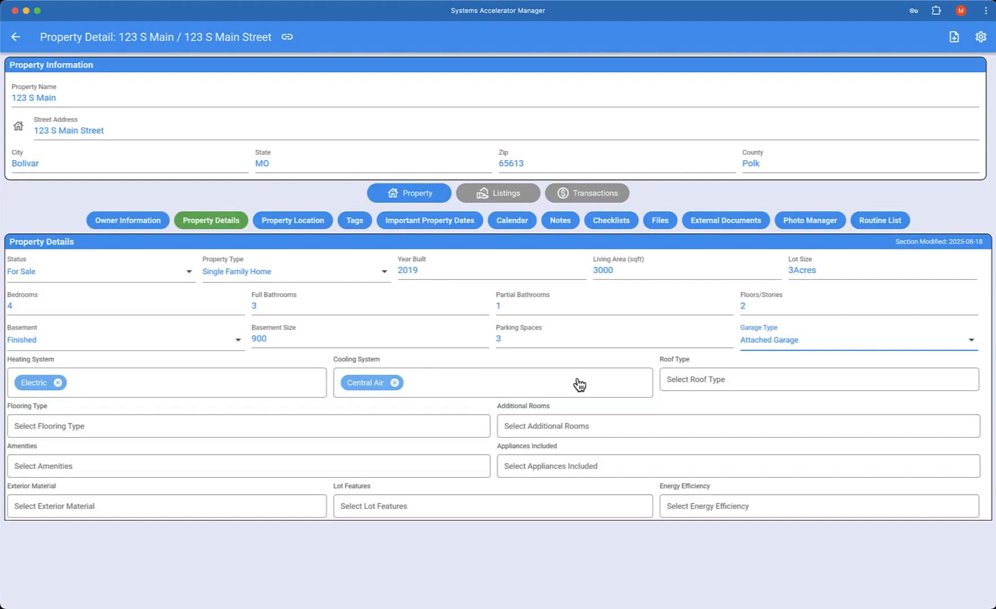
- Set the roof type to Composite and Metal
click(729, 383)
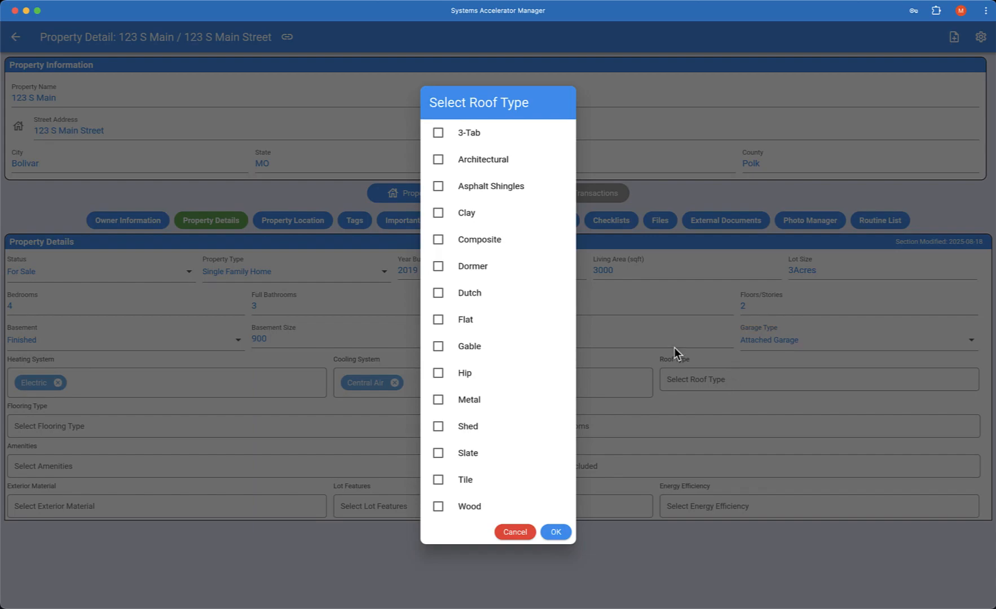
click(438, 239)
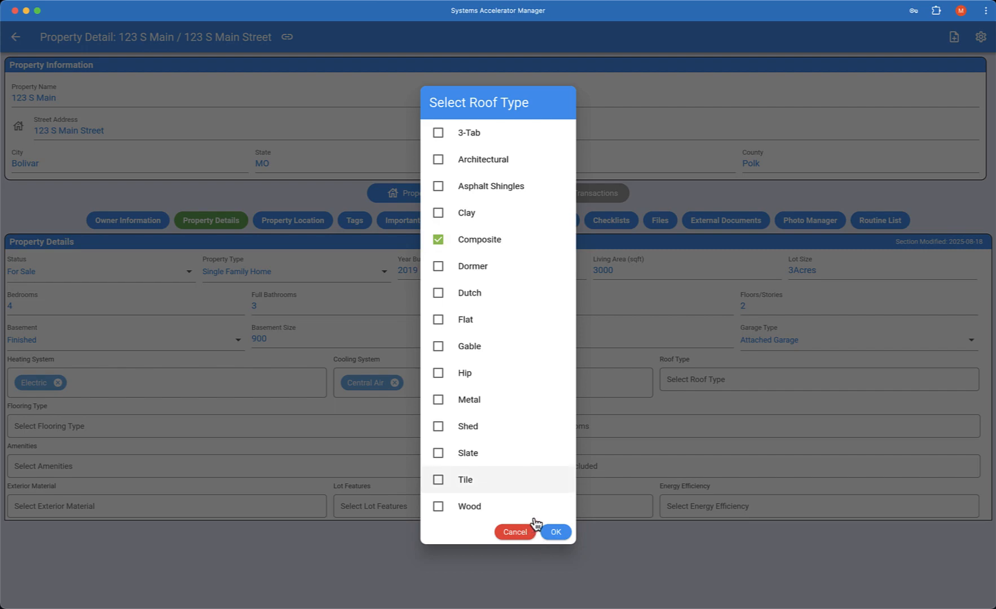
click(439, 400)
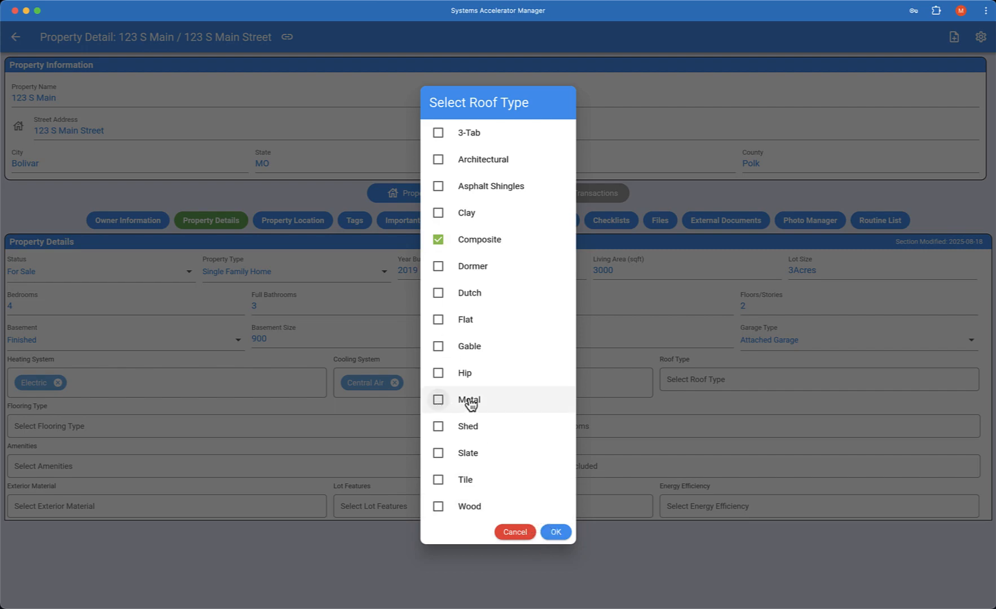
click(555, 533)
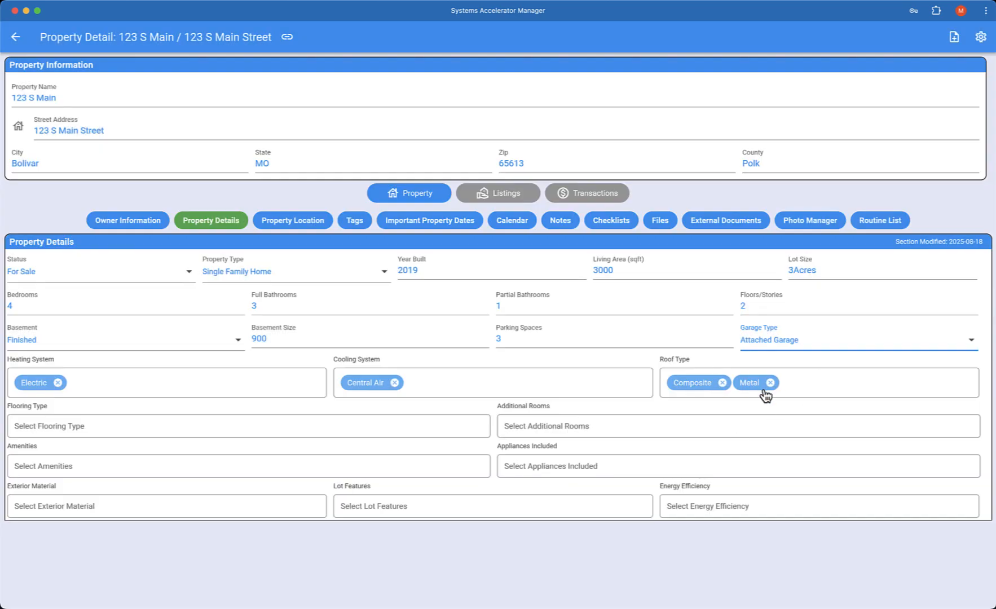
- Set the flooring types to Carpet, Hardwood and Tile
click(54, 430)
click(439, 228)
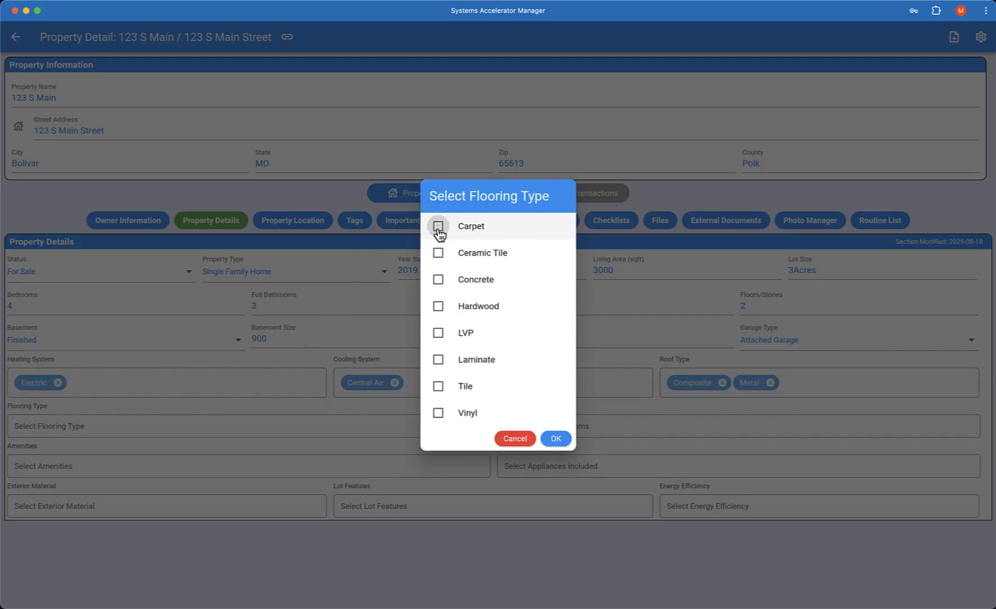
click(438, 306)
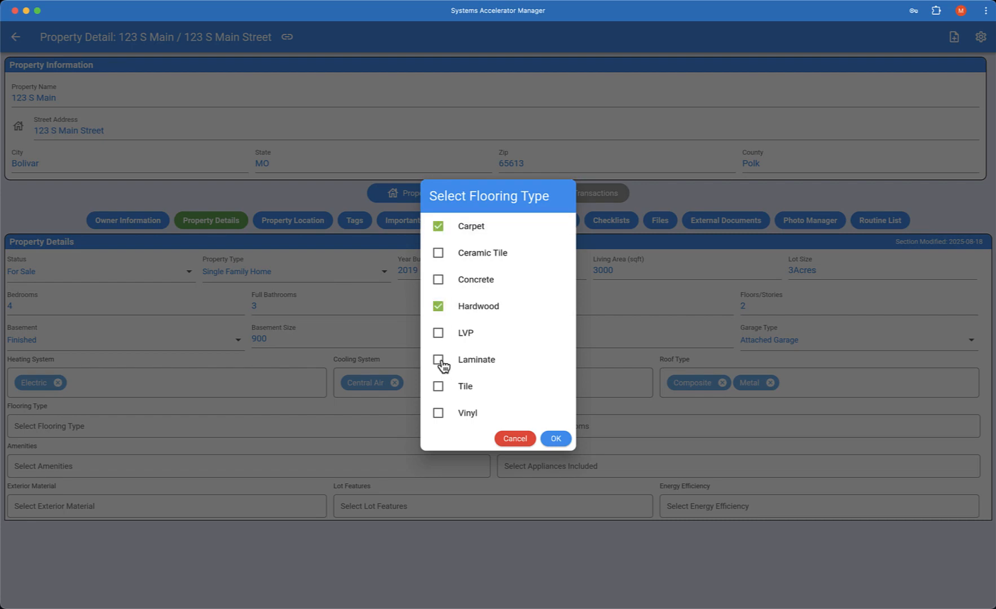
click(438, 386)
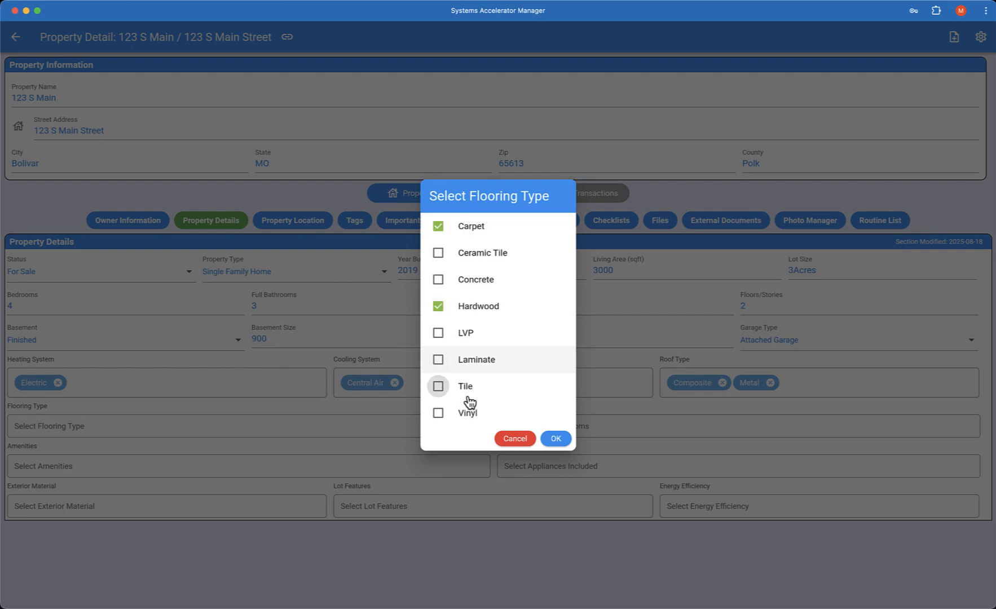
click(555, 438)
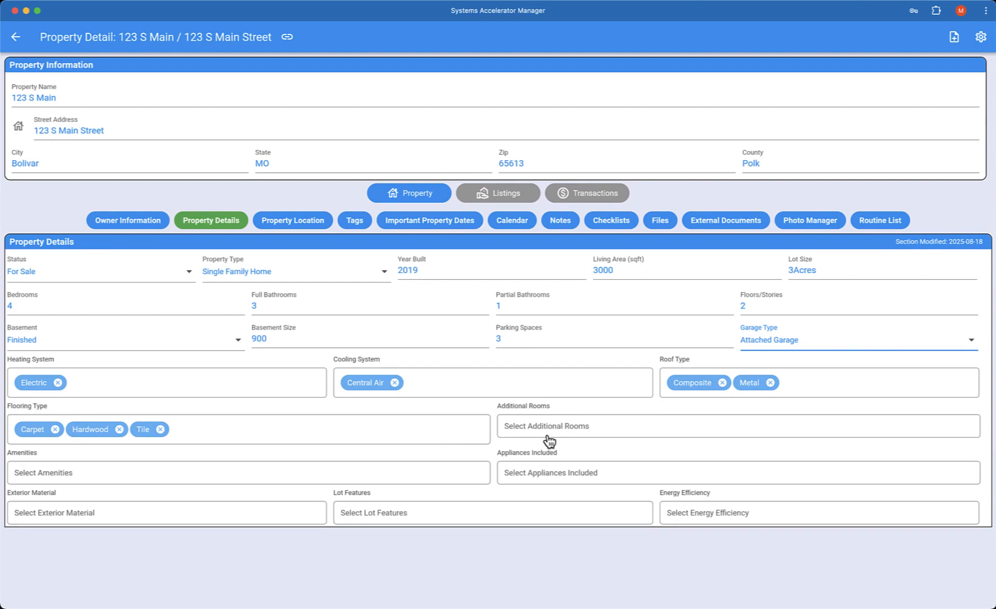
- Add Home Gym, Den and Attic as the property's additional rooms
click(572, 431)
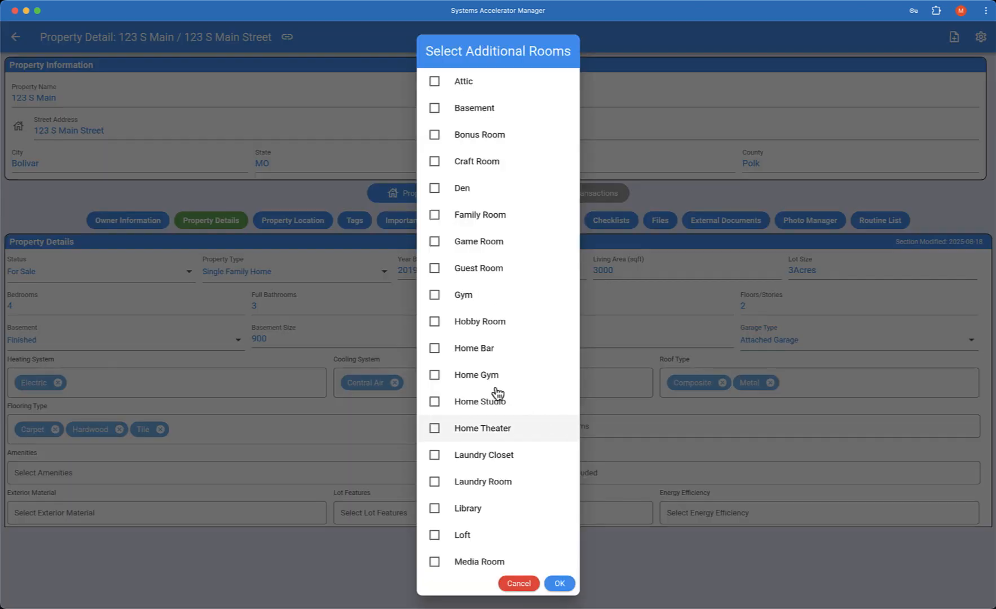
click(434, 374)
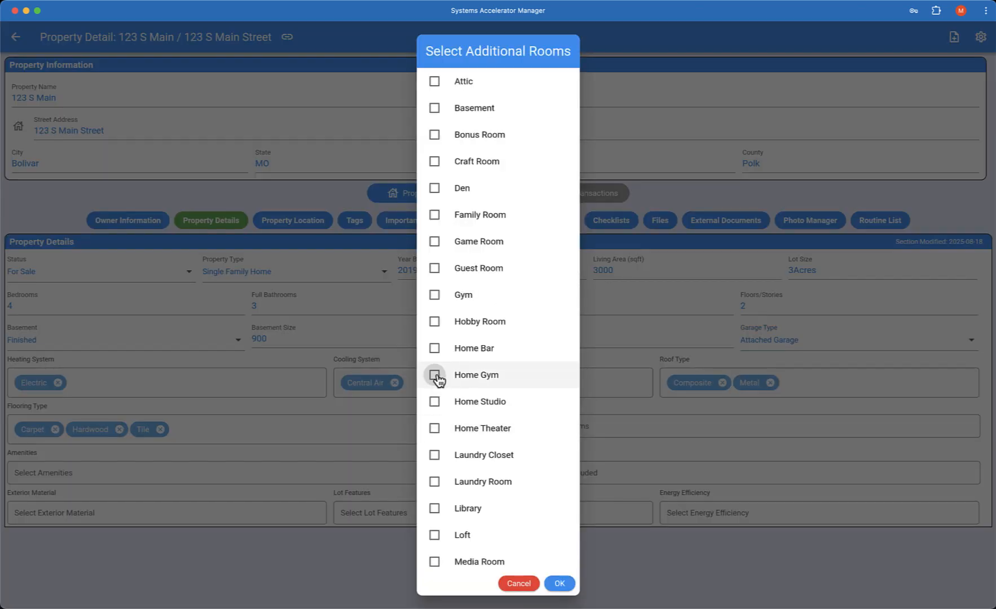
click(438, 191)
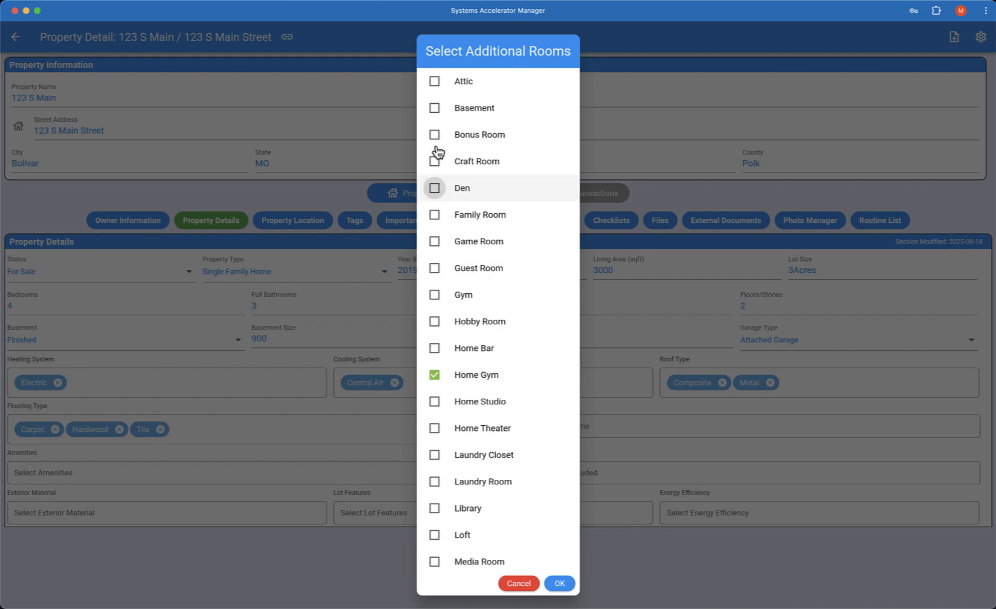
click(438, 84)
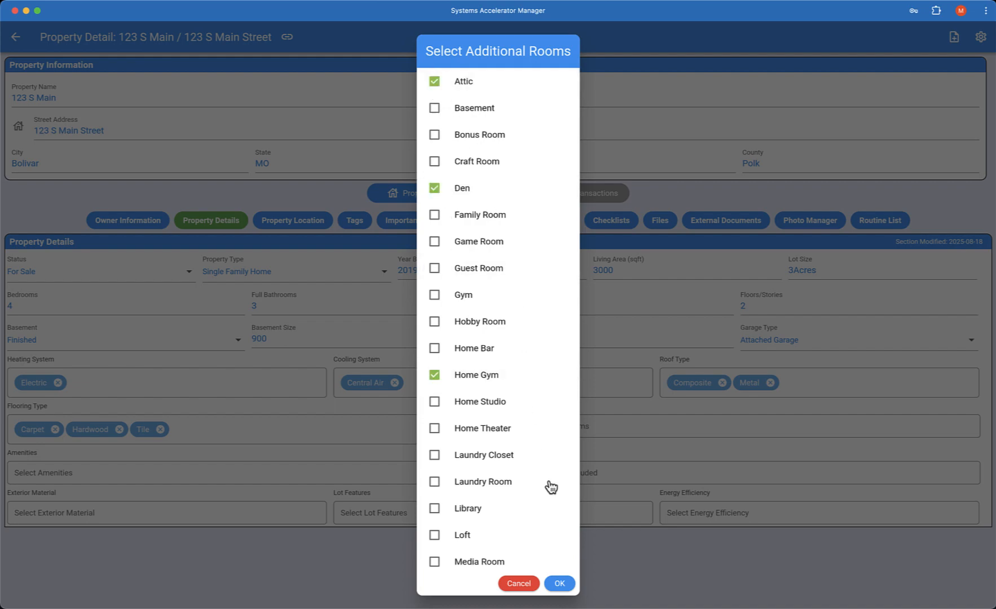
click(560, 583)
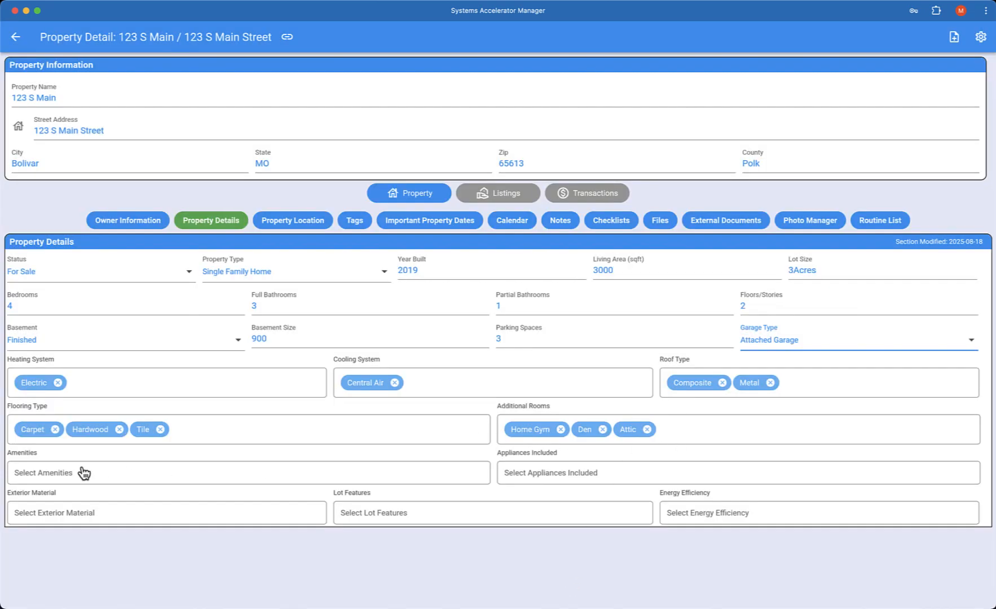
- Add Fireplace, Hot Tub, Balcony/Patio and Swimming Pool as the property's amenities
click(64, 476)
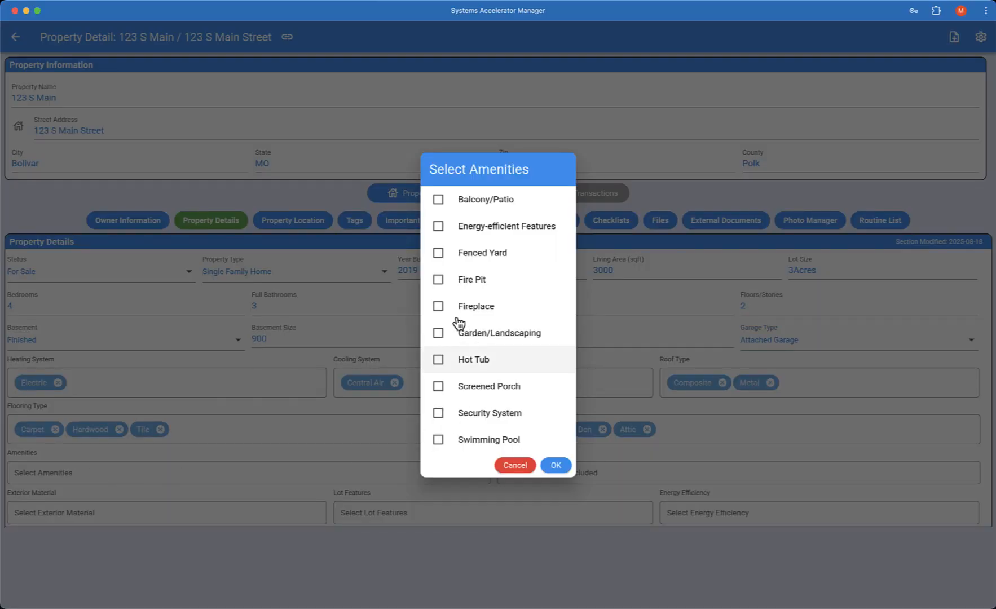
click(441, 364)
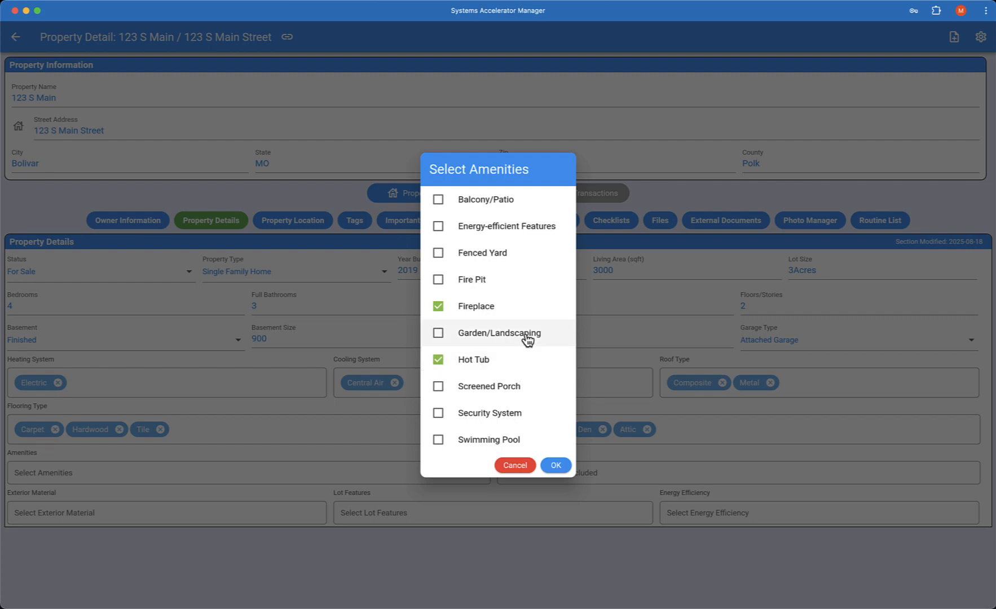
click(440, 200)
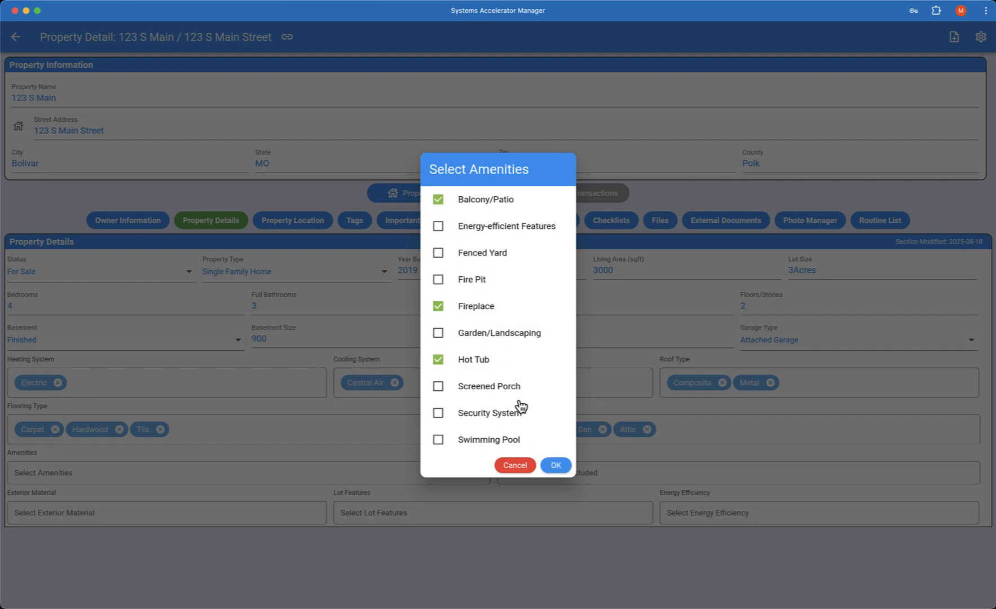
click(441, 440)
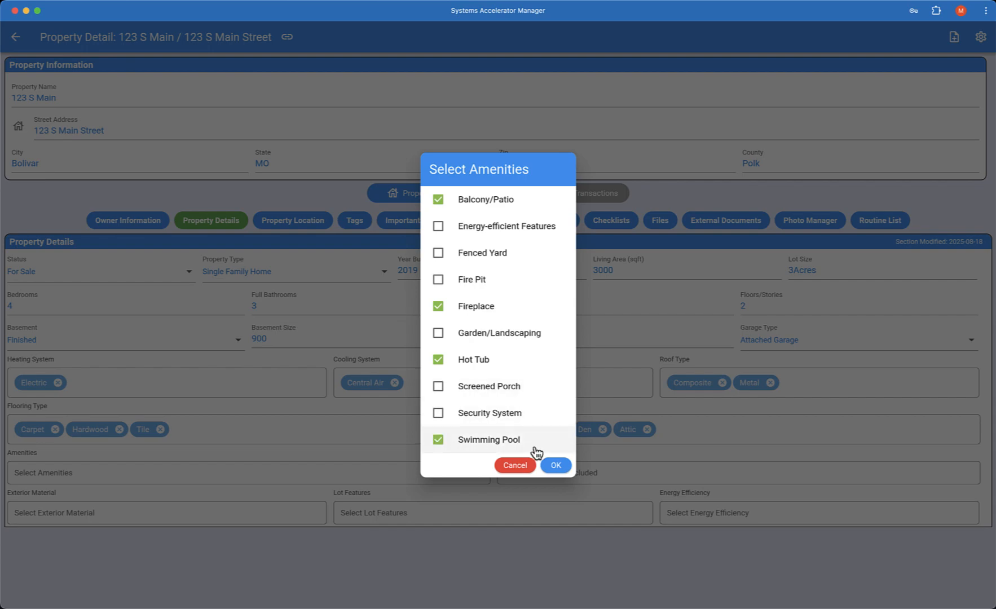
click(556, 465)
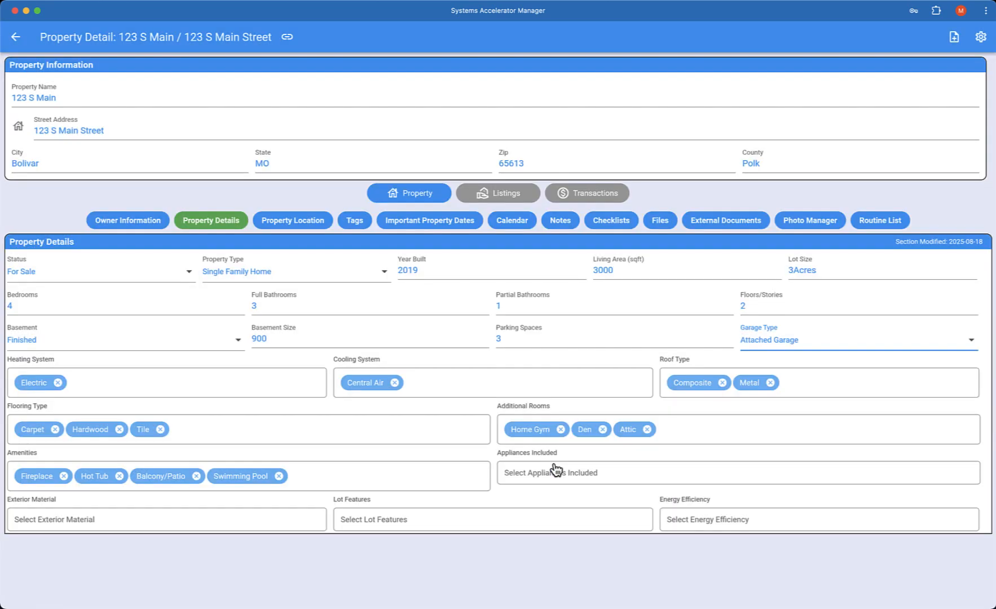
- Set the included appliances to Oven/Stove, Microwave, Dishwasher and Refrigerator
click(551, 473)
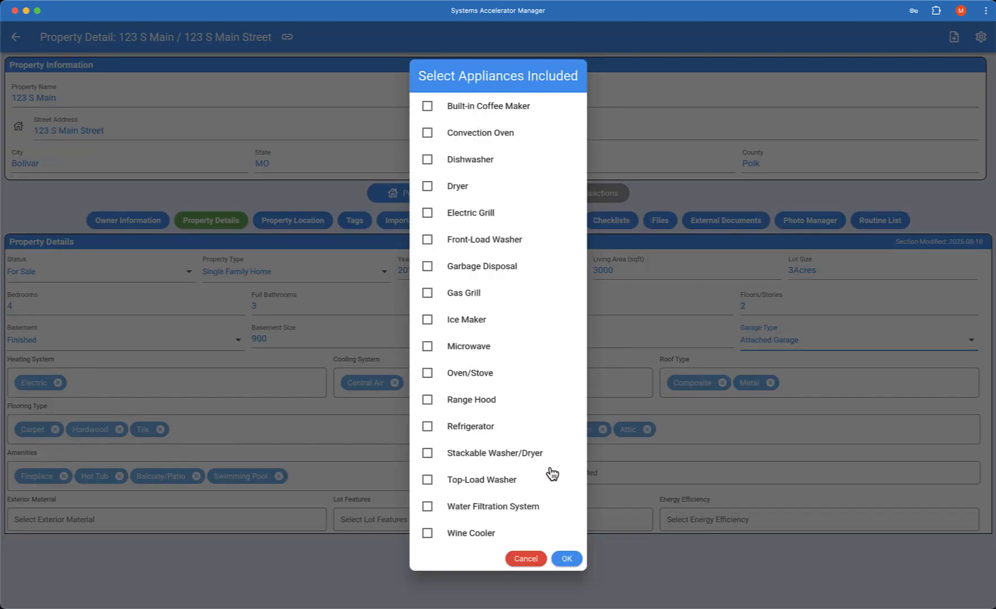
click(431, 374)
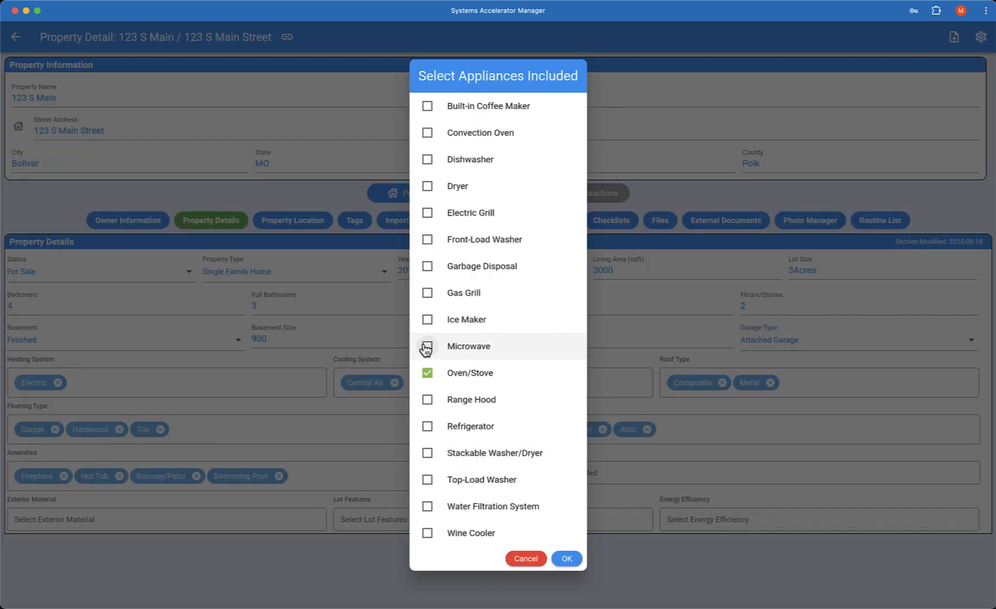
click(433, 346)
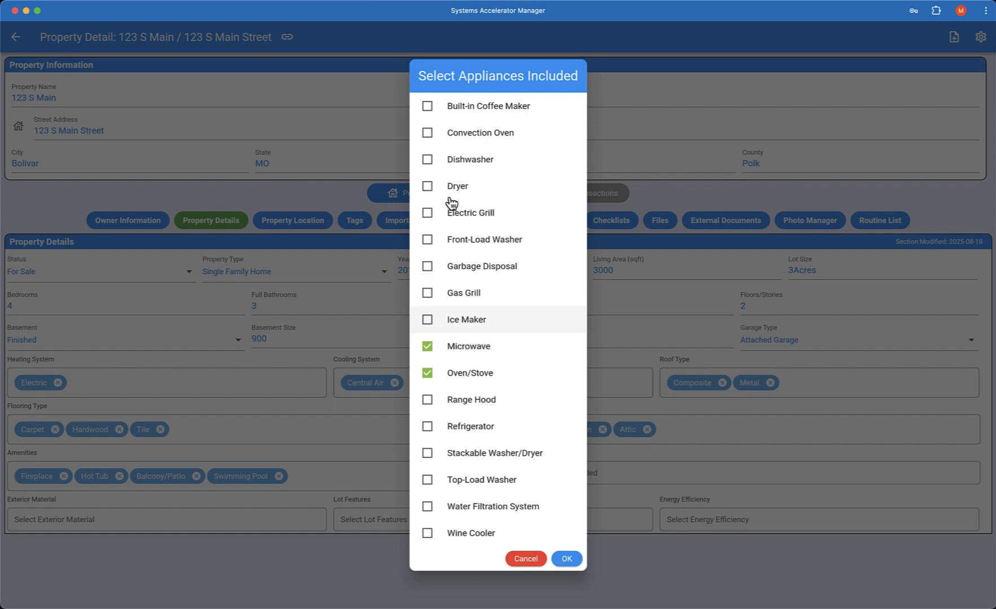
click(429, 161)
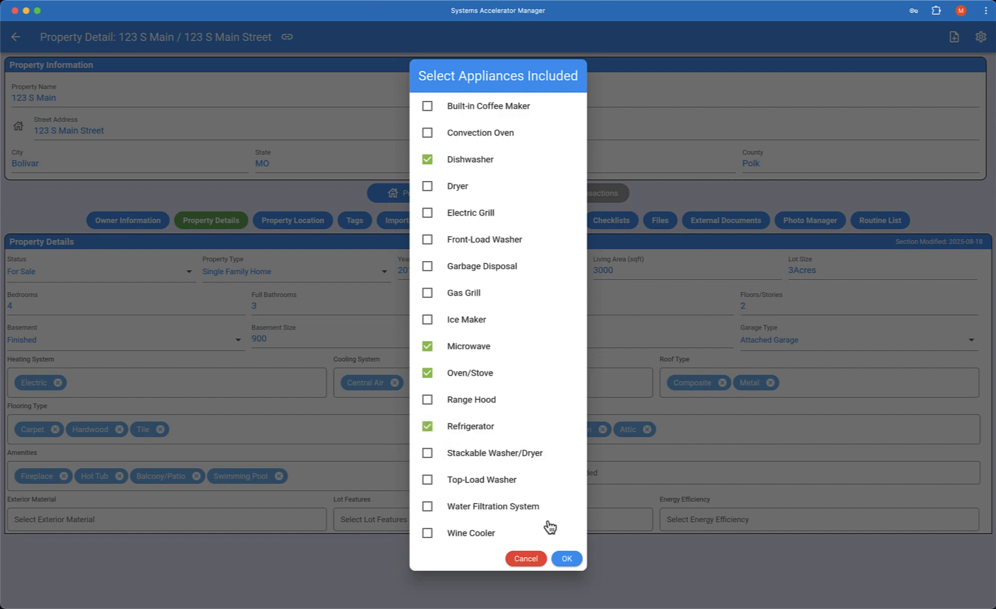
click(566, 558)
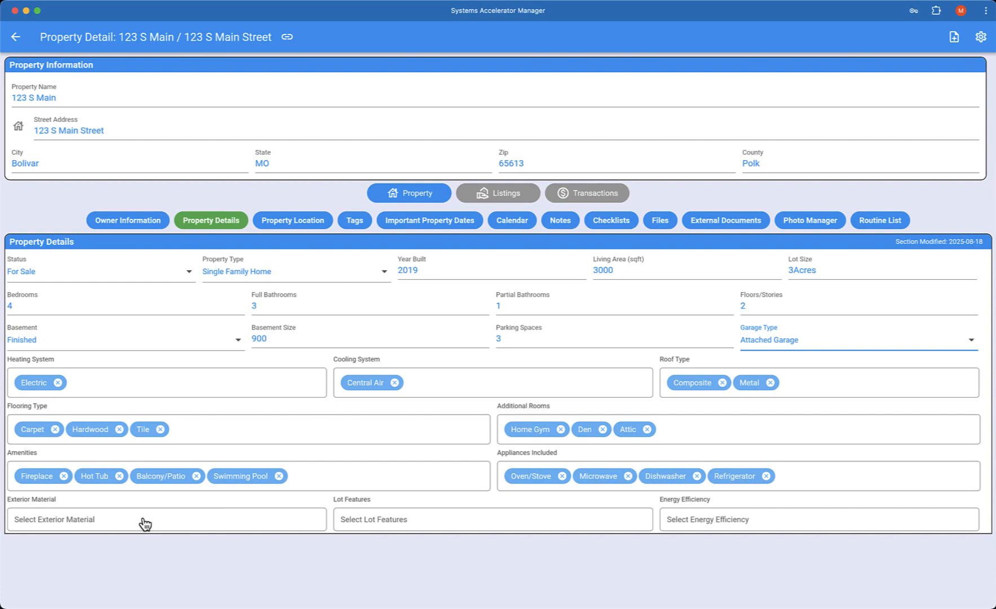
- Set the exterior material to Brick
click(70, 521)
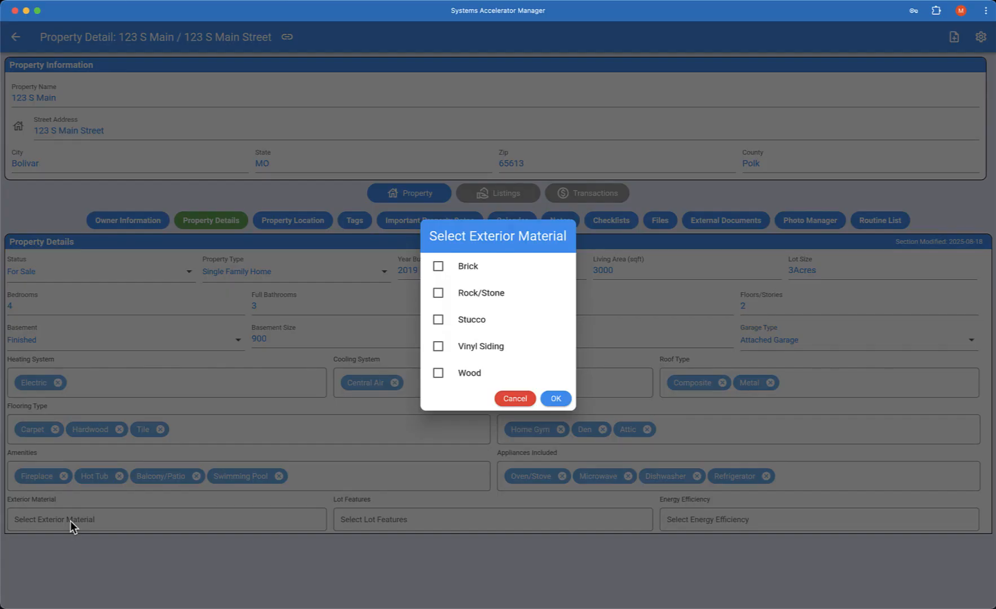
click(438, 265)
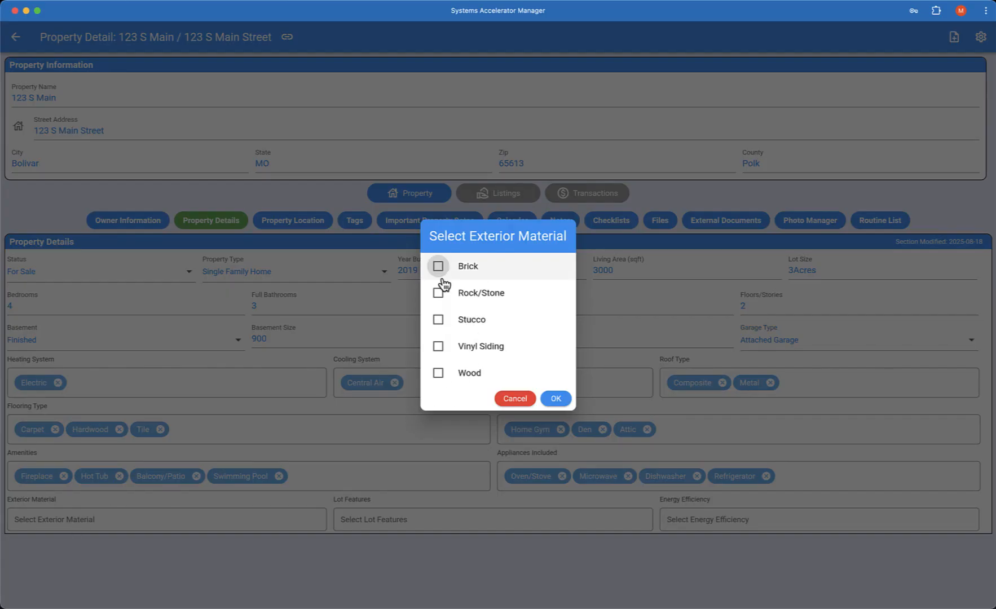
click(555, 400)
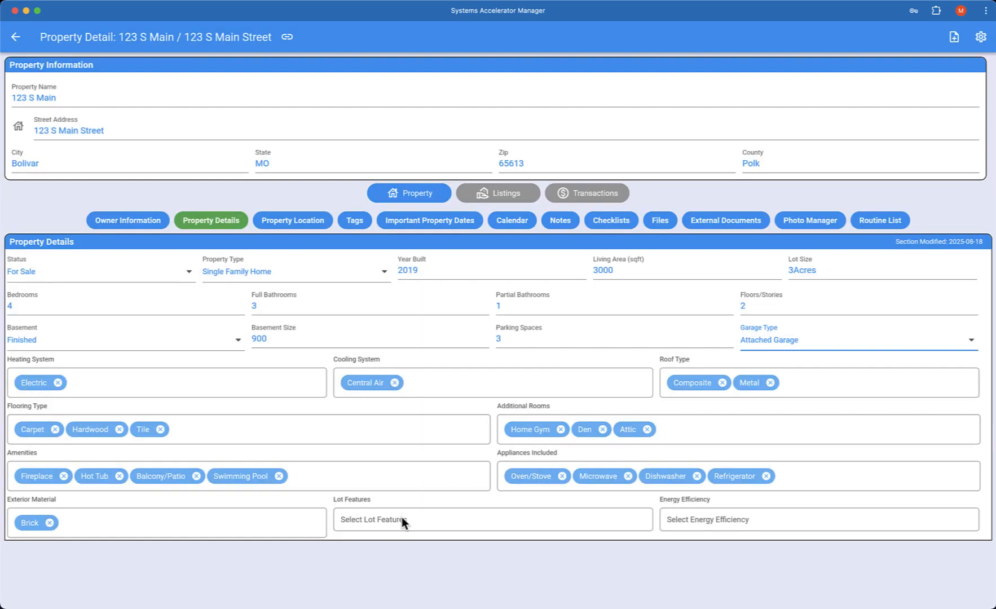
- Set the property's lot features to Flat/Level and Cul-de-sac
click(404, 521)
click(438, 293)
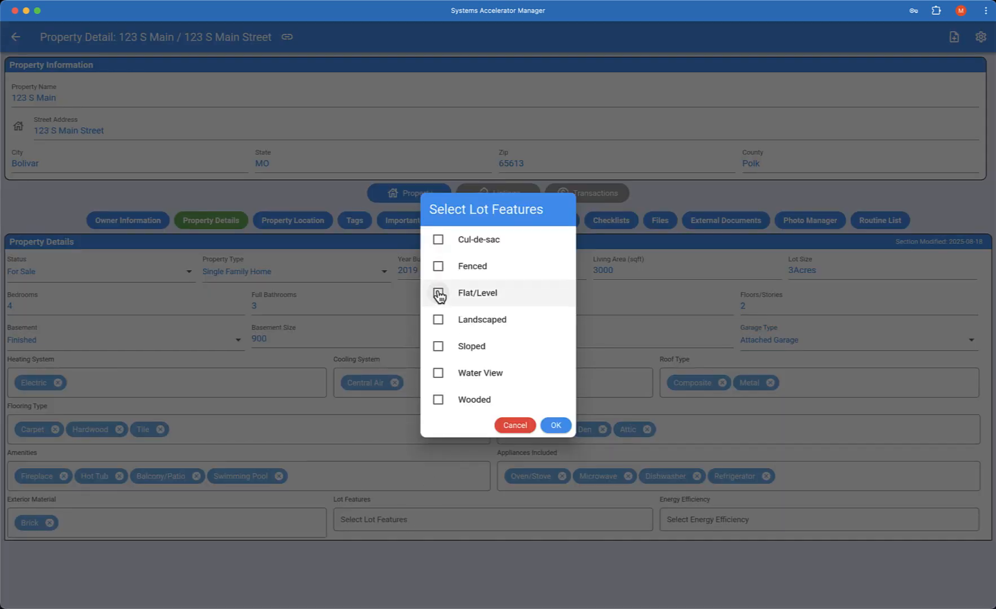
click(435, 241)
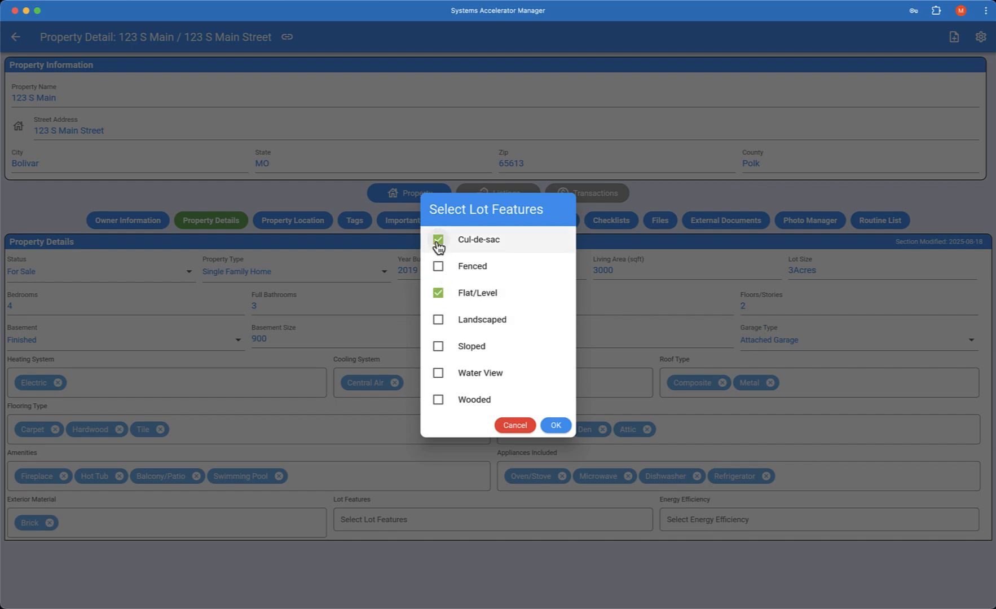
click(560, 429)
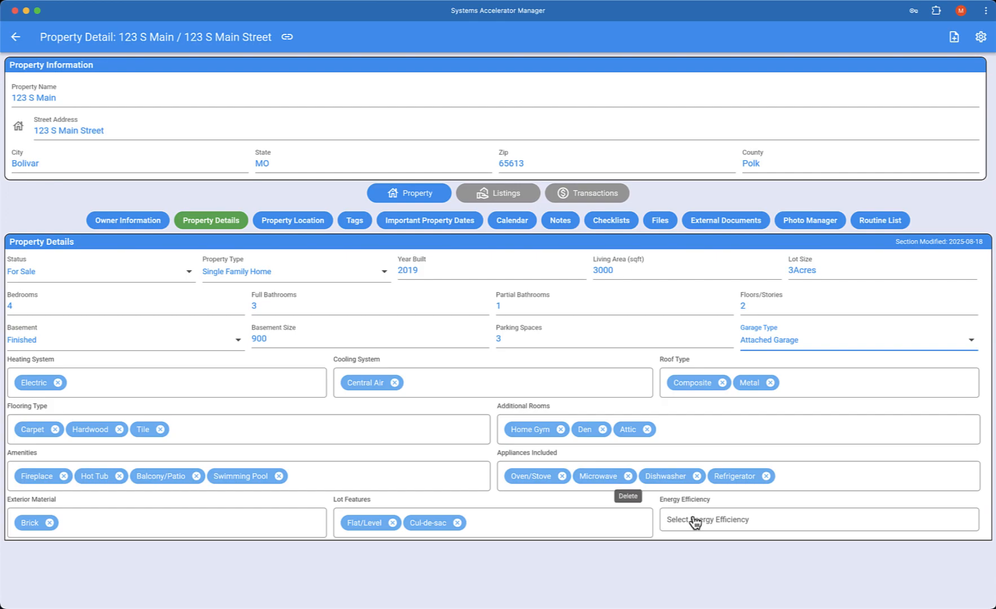
- Set the property's energy efficiency features to Double Glazing, Energy Star Appliances and Solar Panels
click(695, 521)
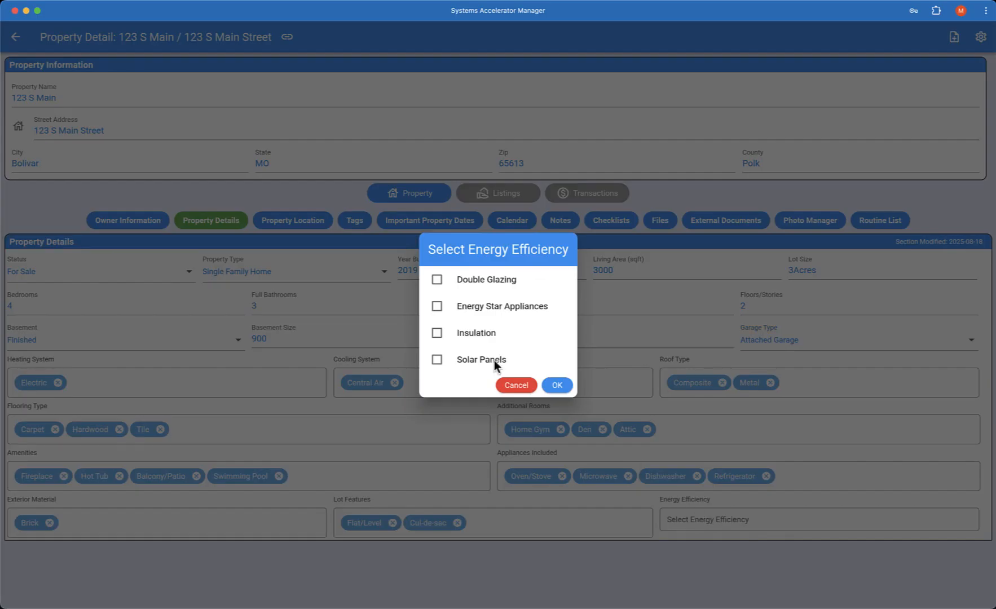
click(436, 280)
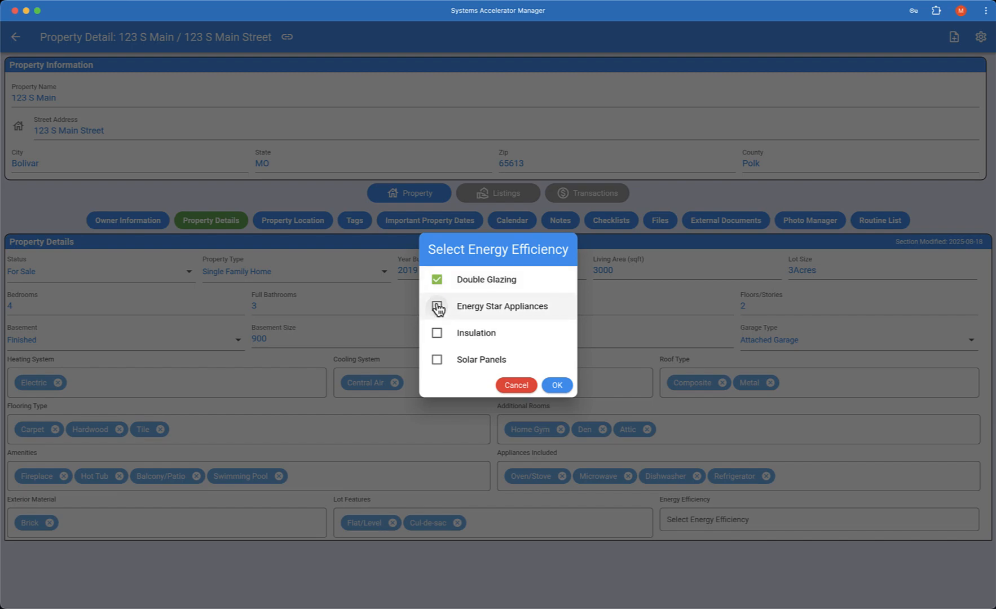
click(438, 307)
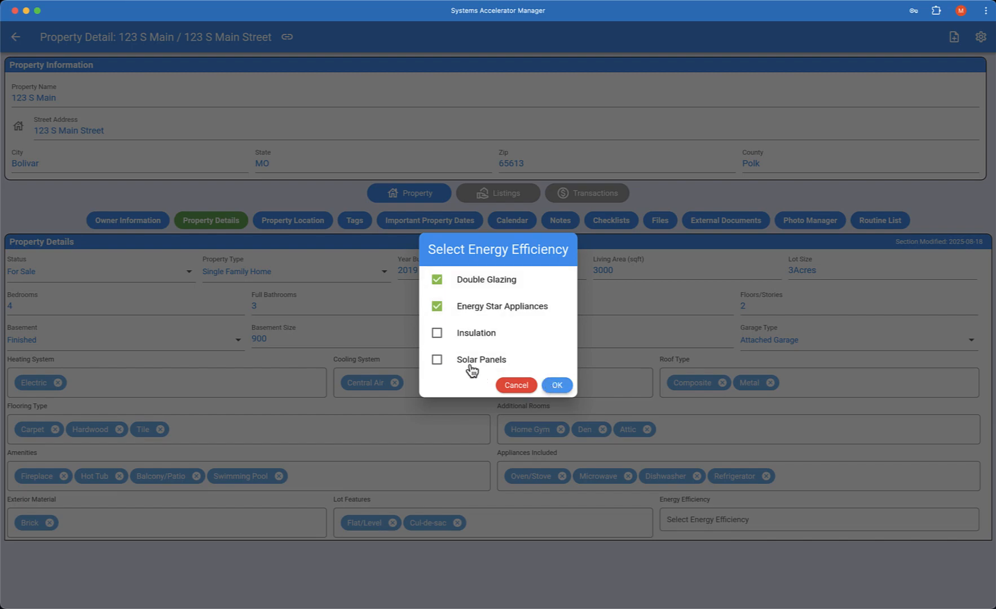
click(437, 361)
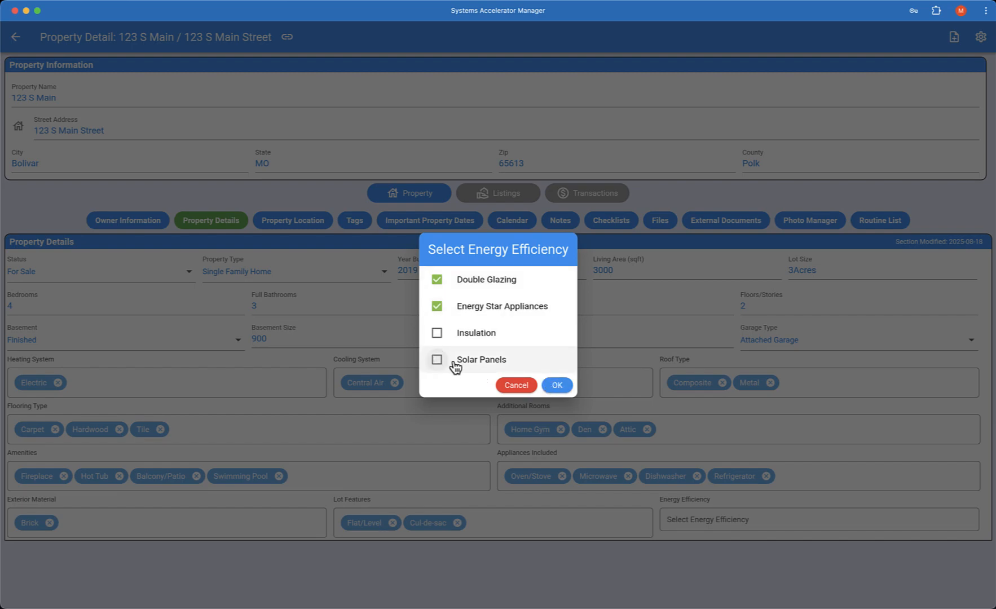
click(558, 385)
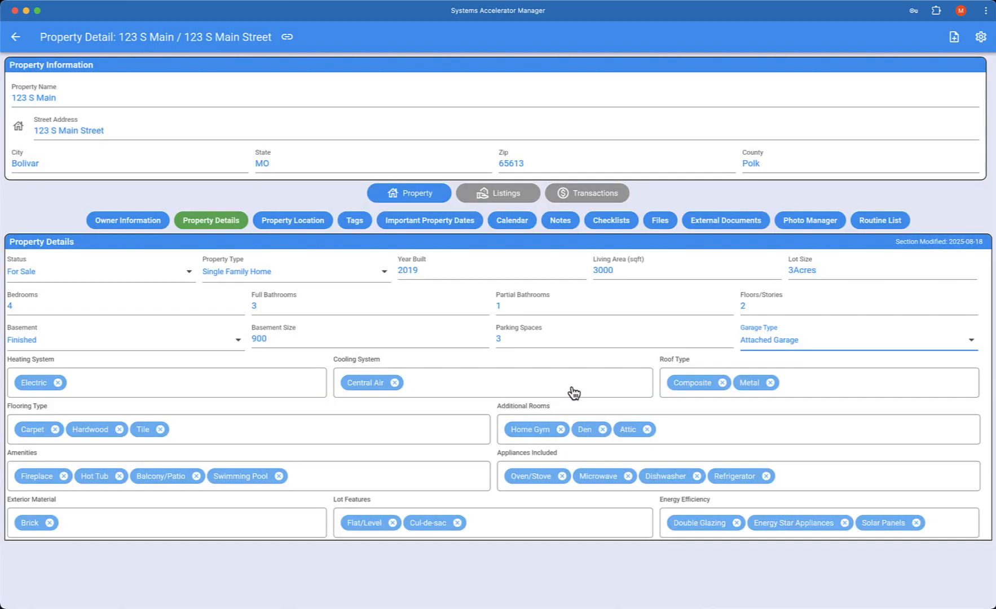
- In the property location details, set the tax assessed value to 500000 and the tax assessed year to 2024
click(300, 220)
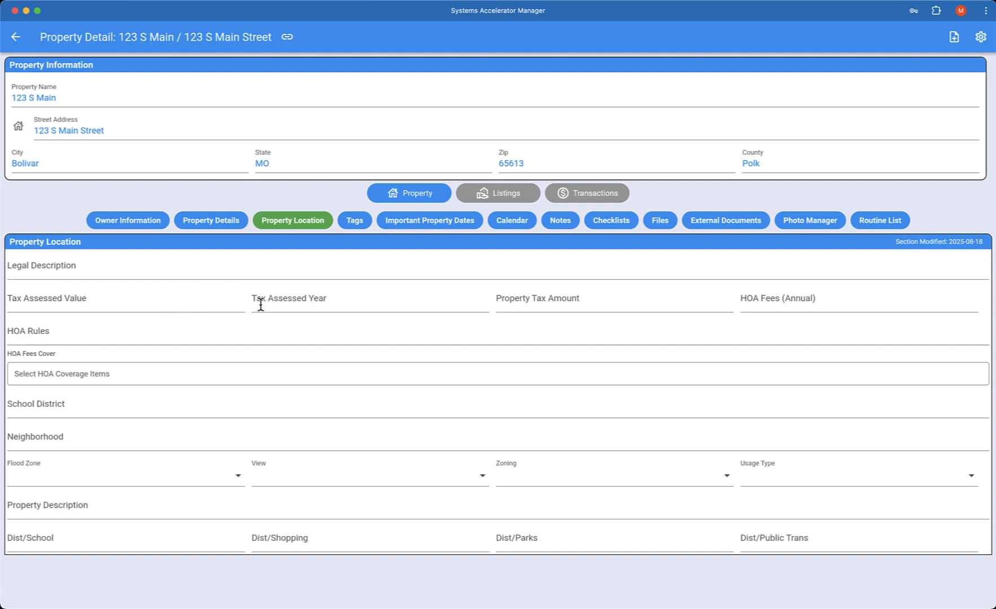
click(148, 303)
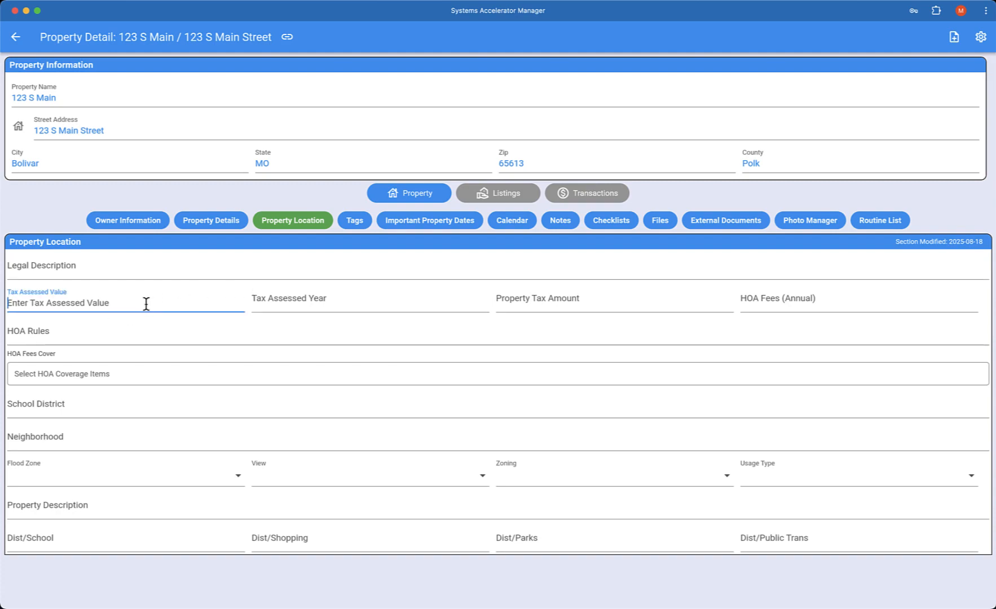
text(500000)
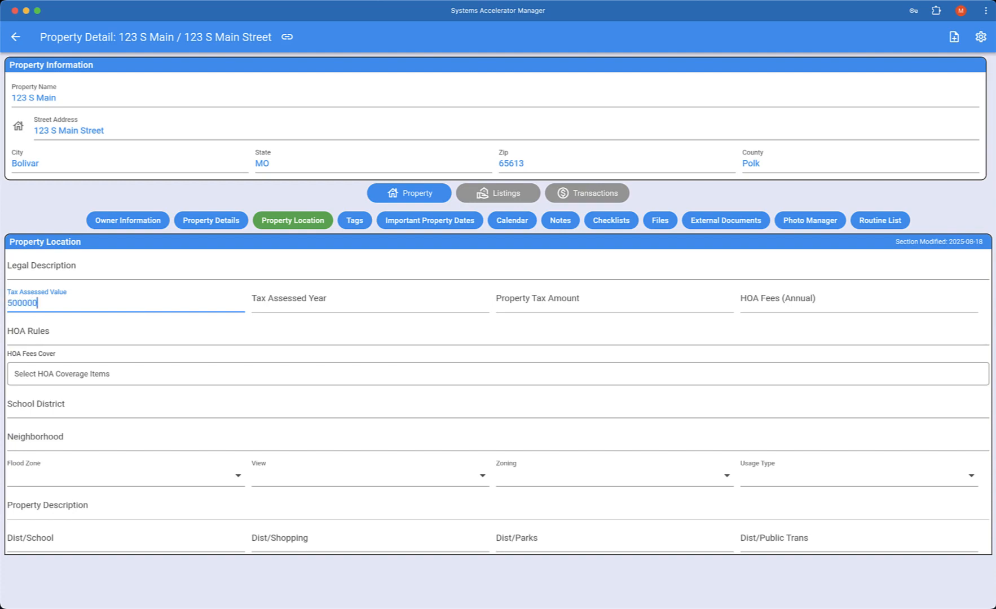
key(Tab)
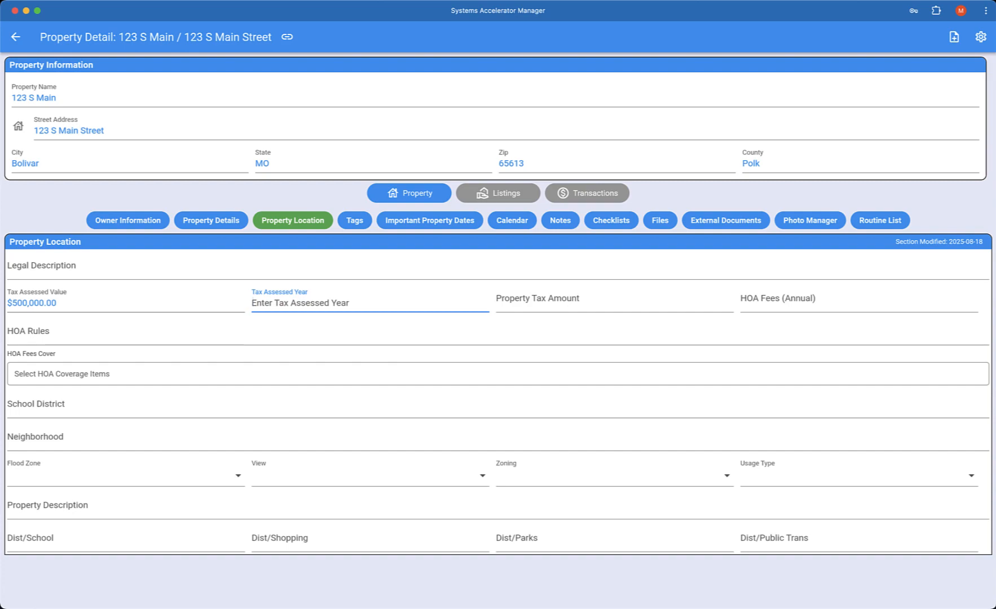
text(2024)
key(Tab)
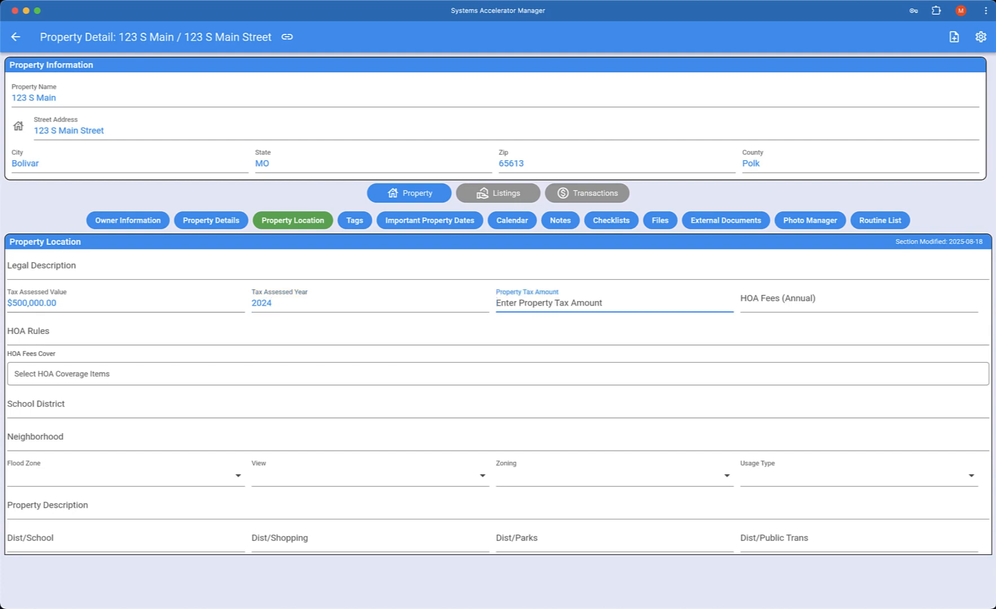
- Set the property tax amount to 3000 and the annual HOA fees to 2000
text(3000)
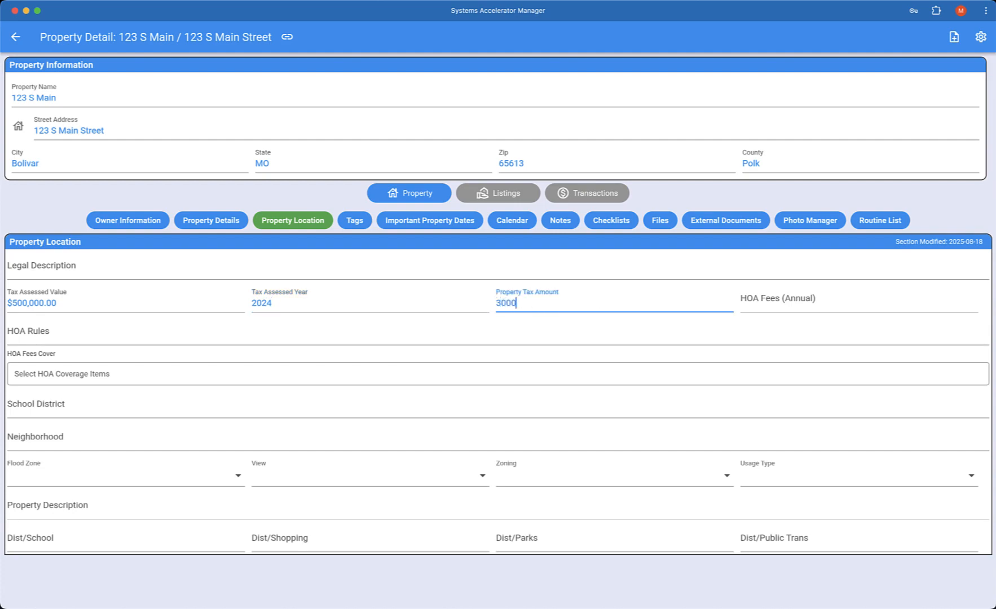
key(Tab)
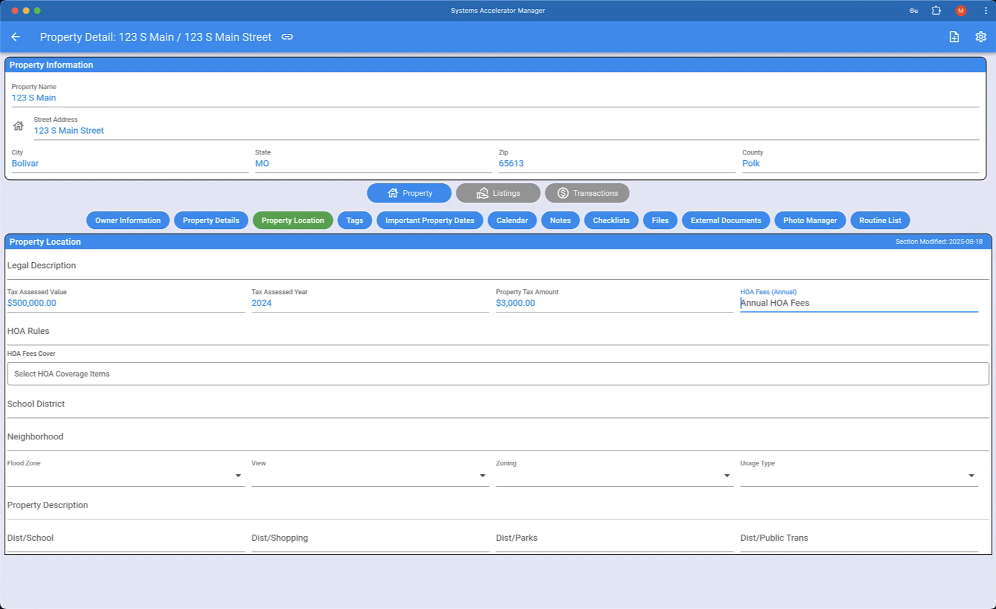
text(2000)
key(Tab)
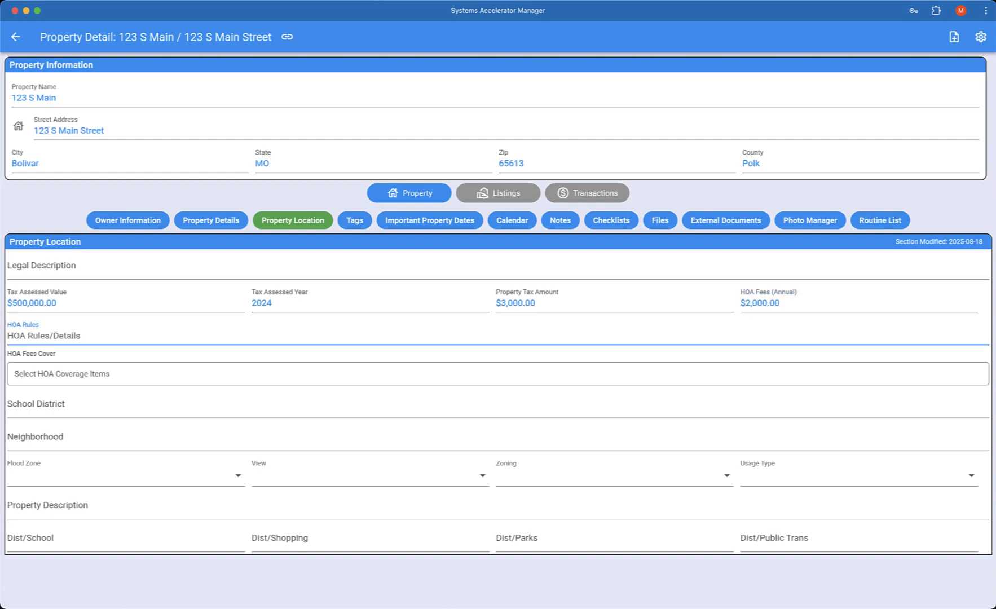
- Add Road Maintenance and Common Area as the items covered by the HOA fees
click(76, 379)
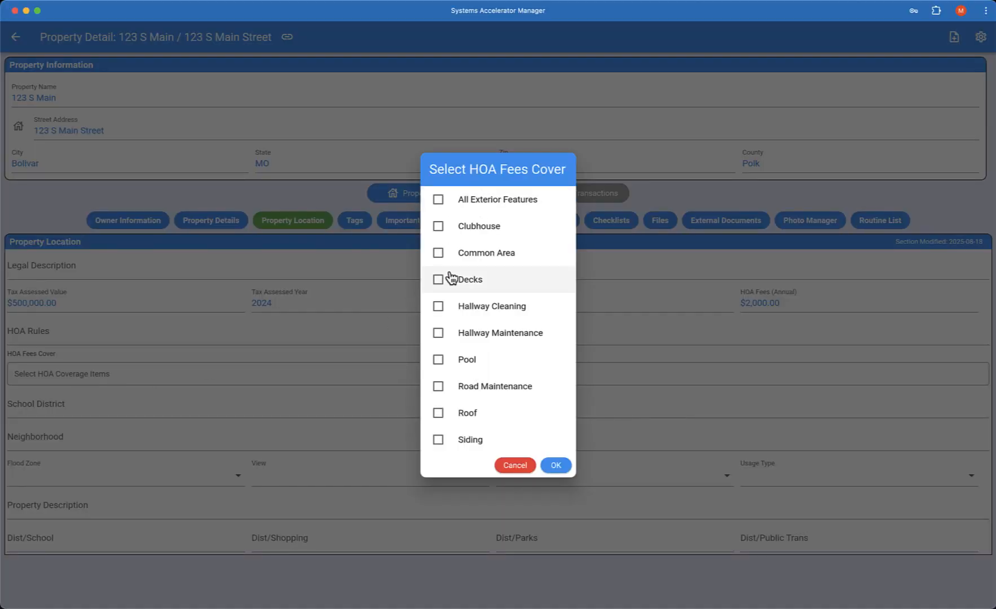
click(438, 387)
click(439, 252)
click(541, 464)
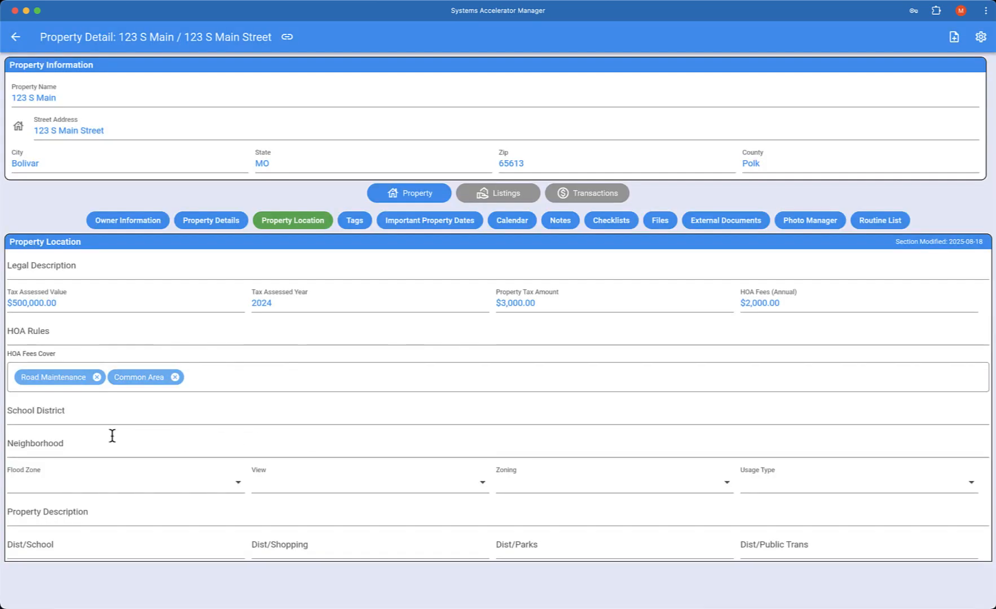
- Set the property's flood zone to No and its view to Country Side
click(77, 415)
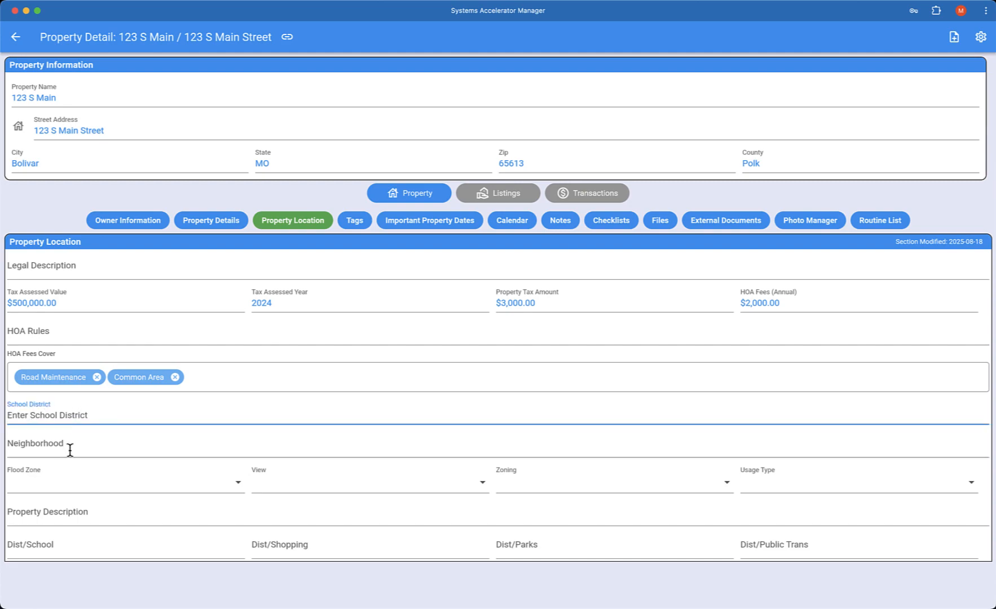
click(66, 492)
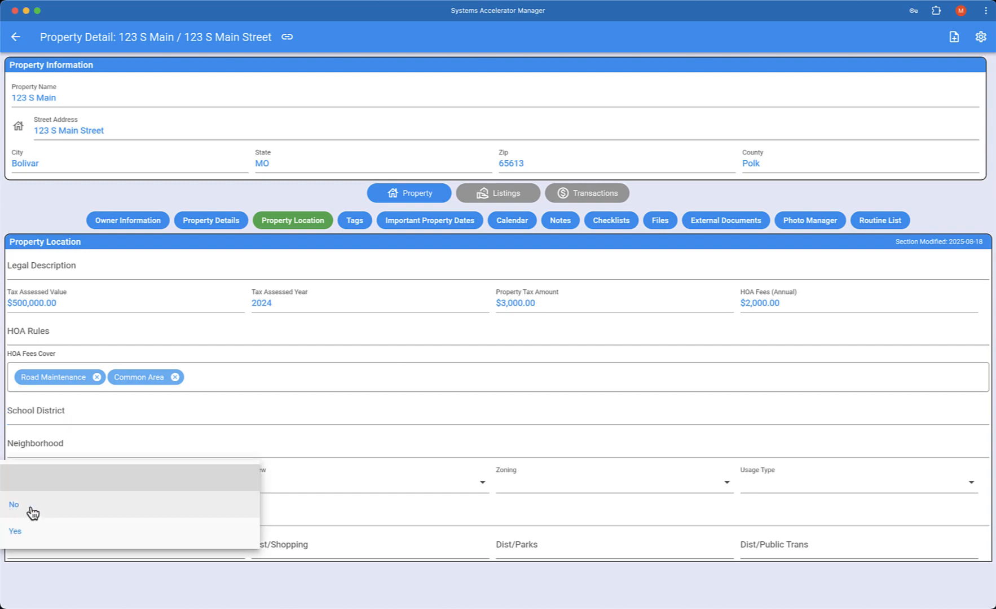
click(32, 512)
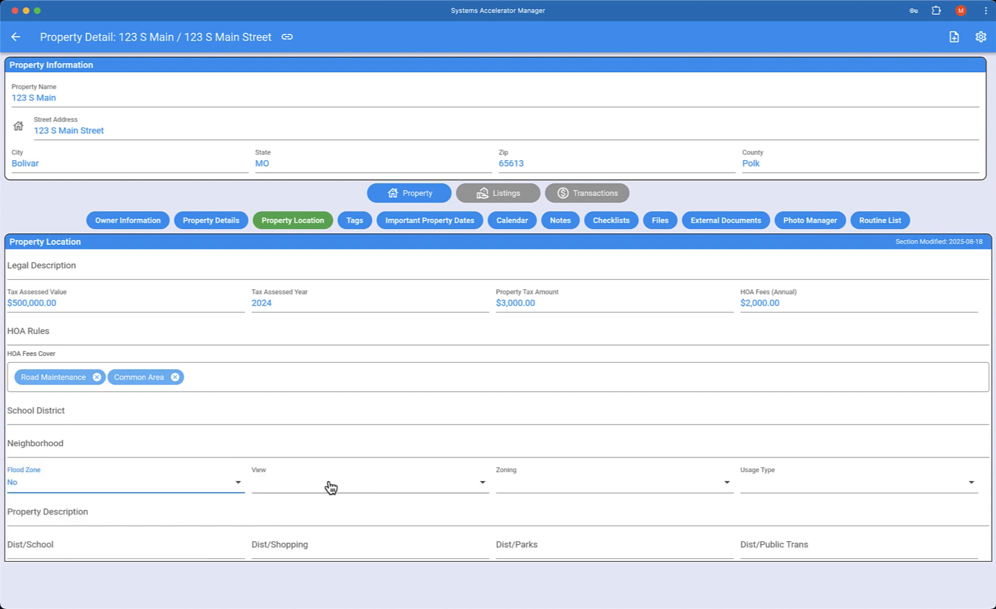
click(331, 488)
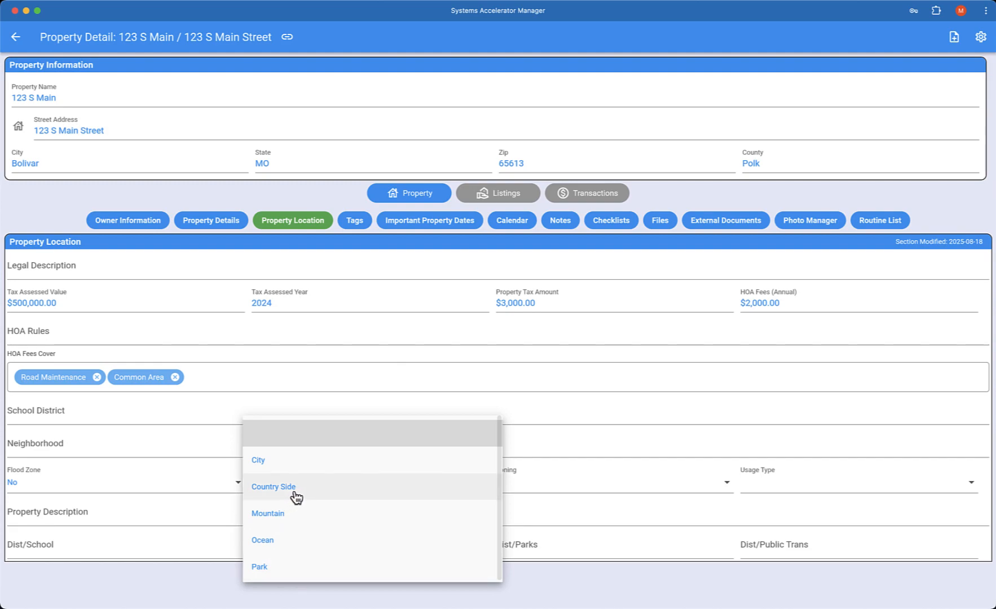
click(488, 492)
- Set the property's zoning to Residential and its usage type to Owner-Occupied
click(550, 486)
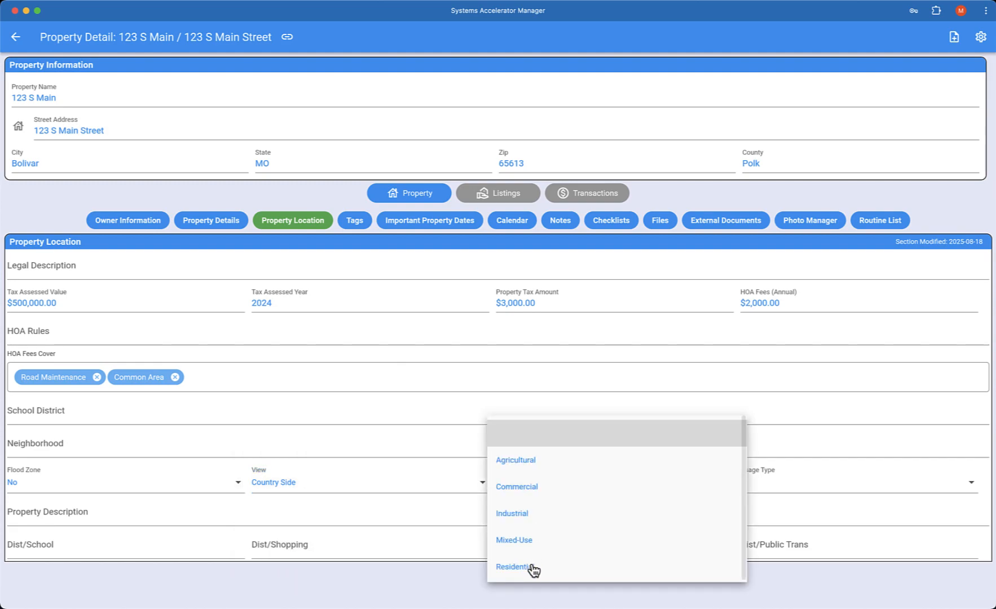
click(513, 566)
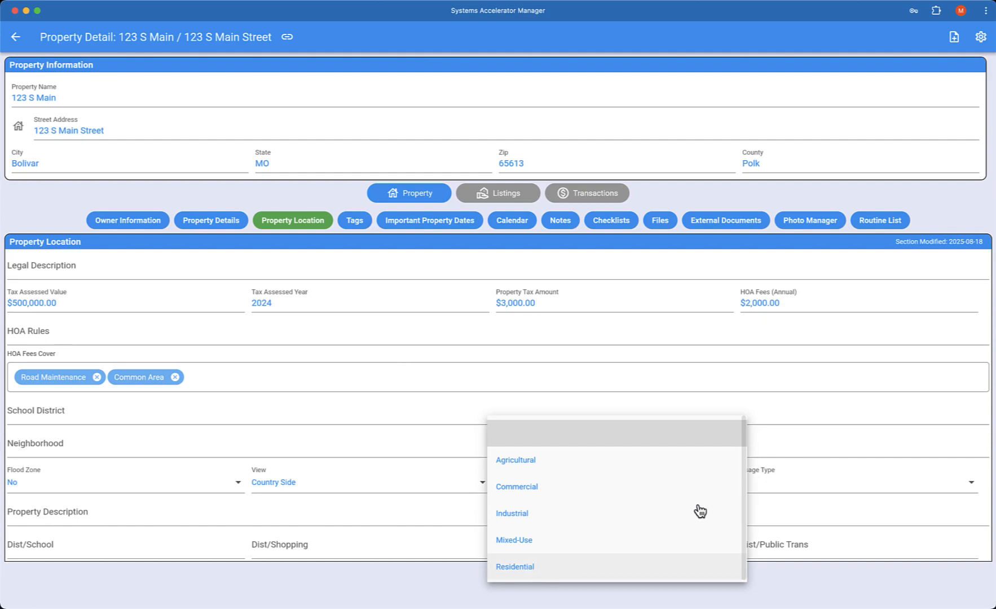
click(787, 484)
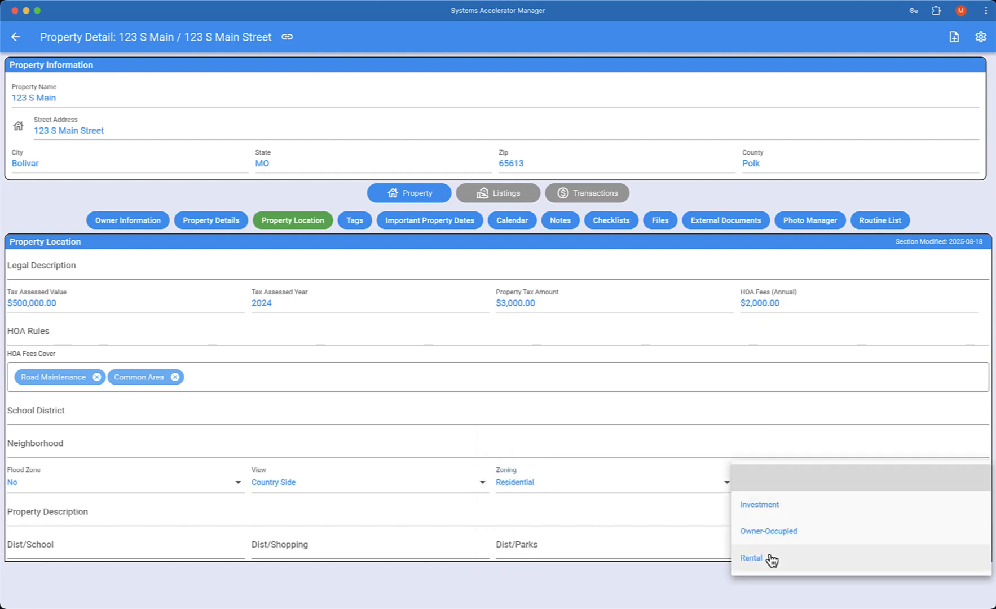
click(771, 530)
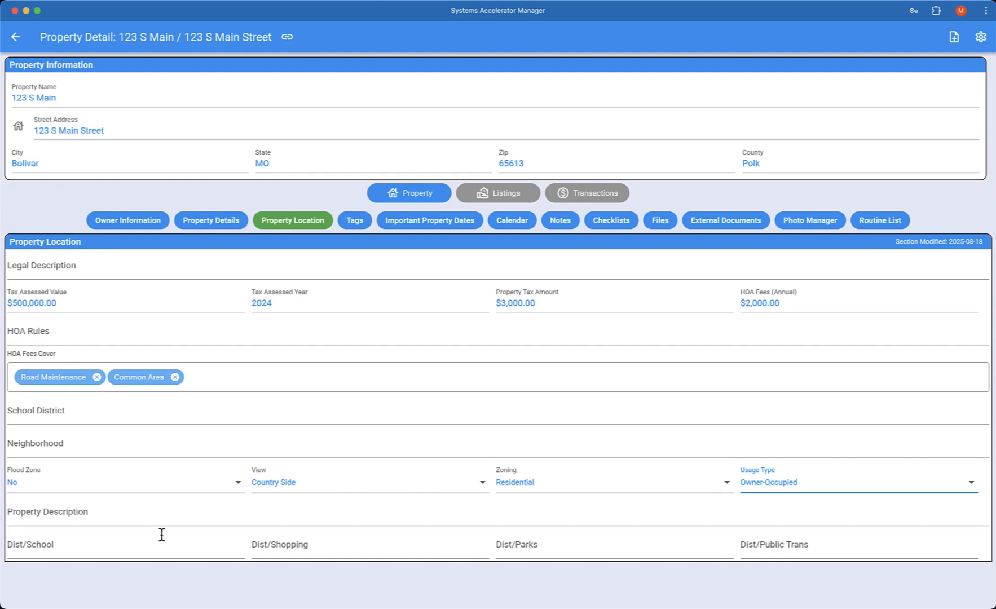
click(45, 512)
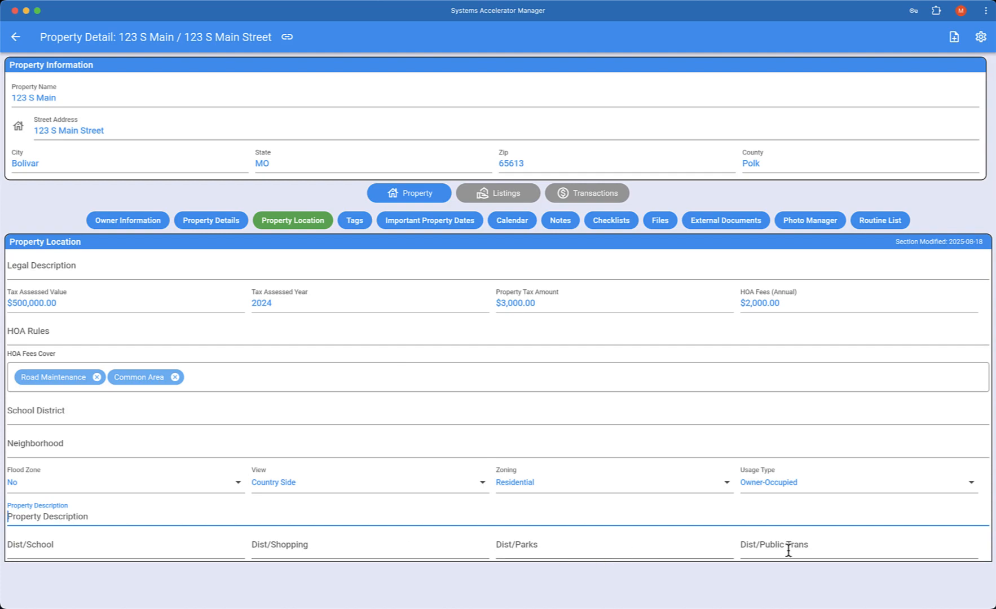
- Look through the property's tags, important property dates, notes and checklists
click(354, 221)
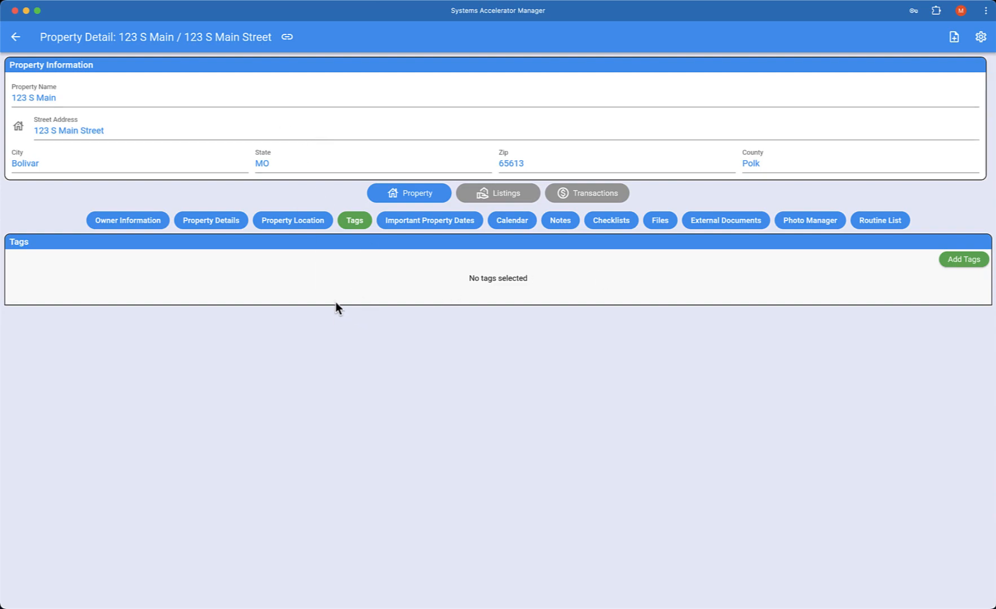
click(439, 226)
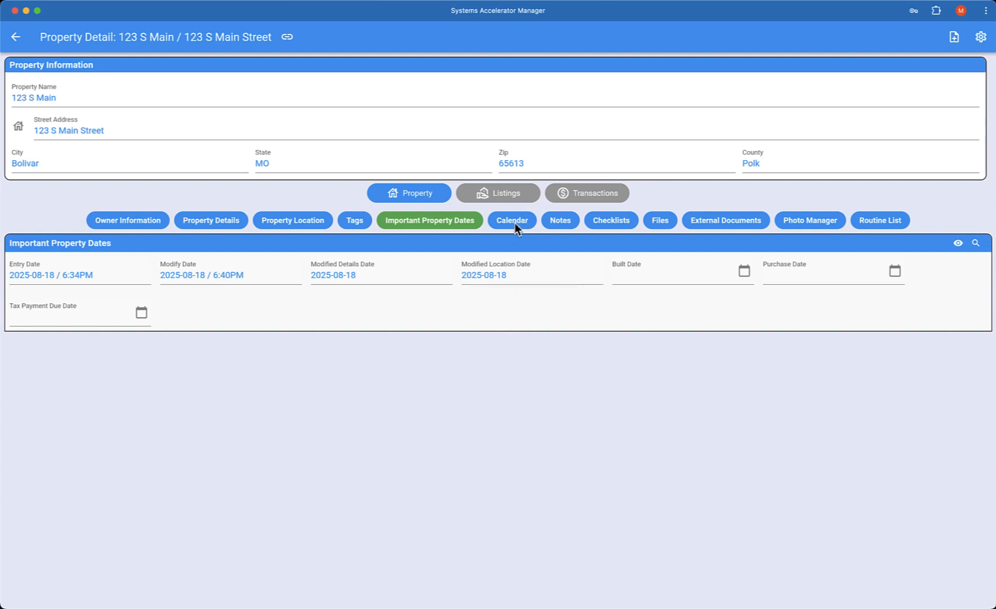
click(561, 220)
click(613, 224)
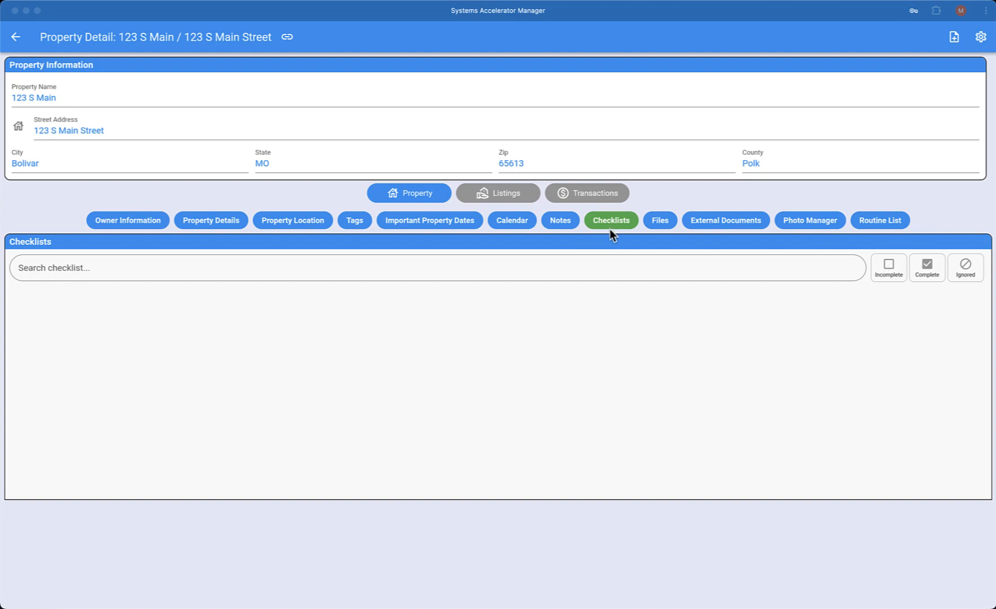
- Add a Hero photo from the copied Zillow image URL, generate its title and description automatically, and save it to start another photo
click(809, 220)
click(811, 220)
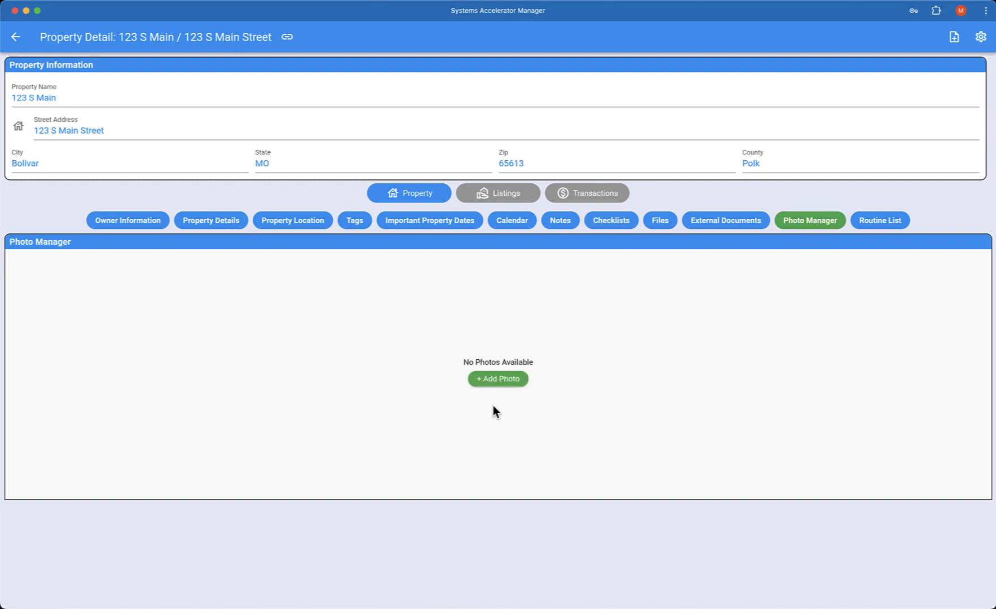
click(493, 381)
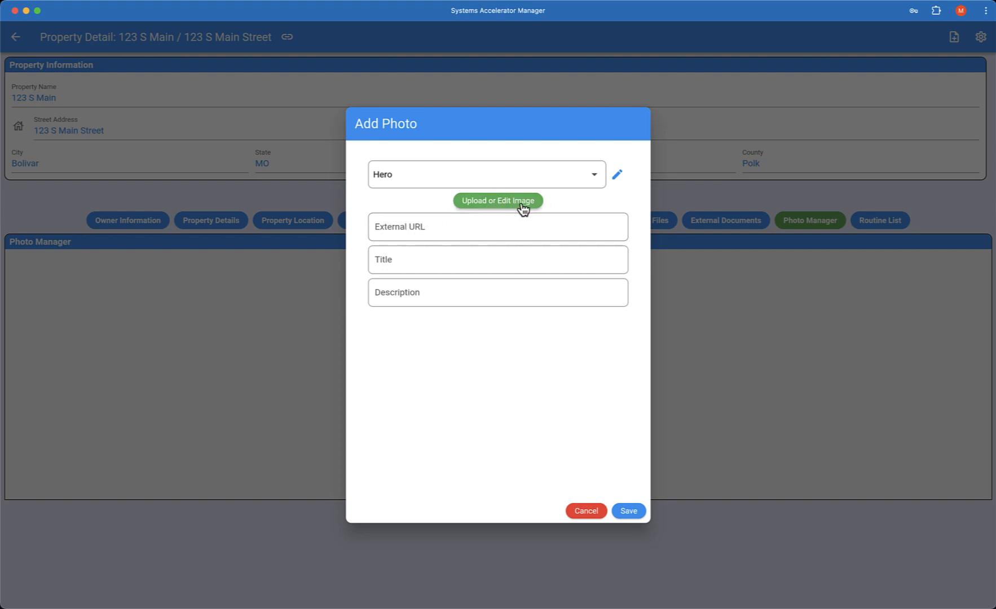
click(425, 226)
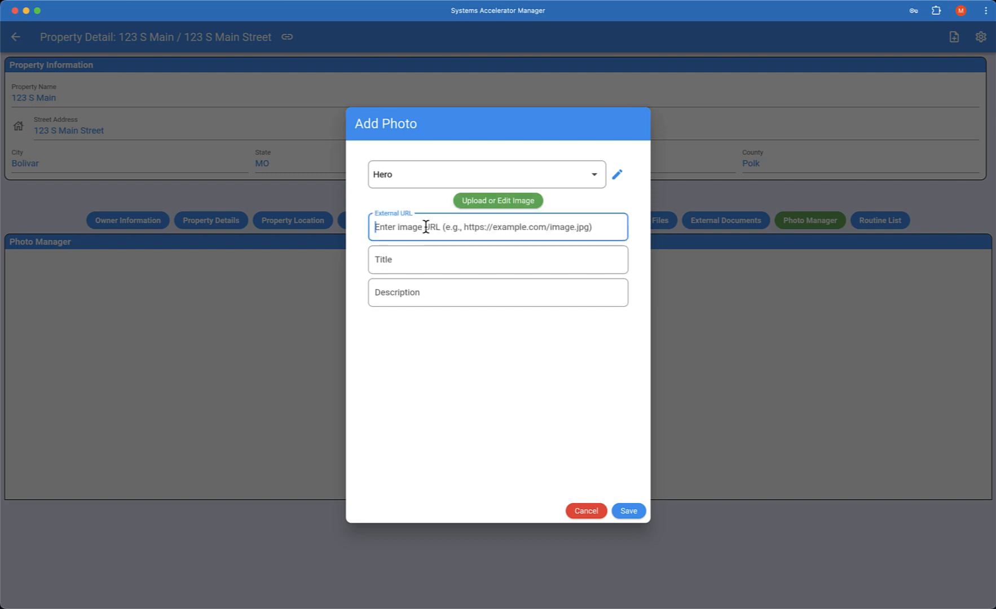
key(super+v)
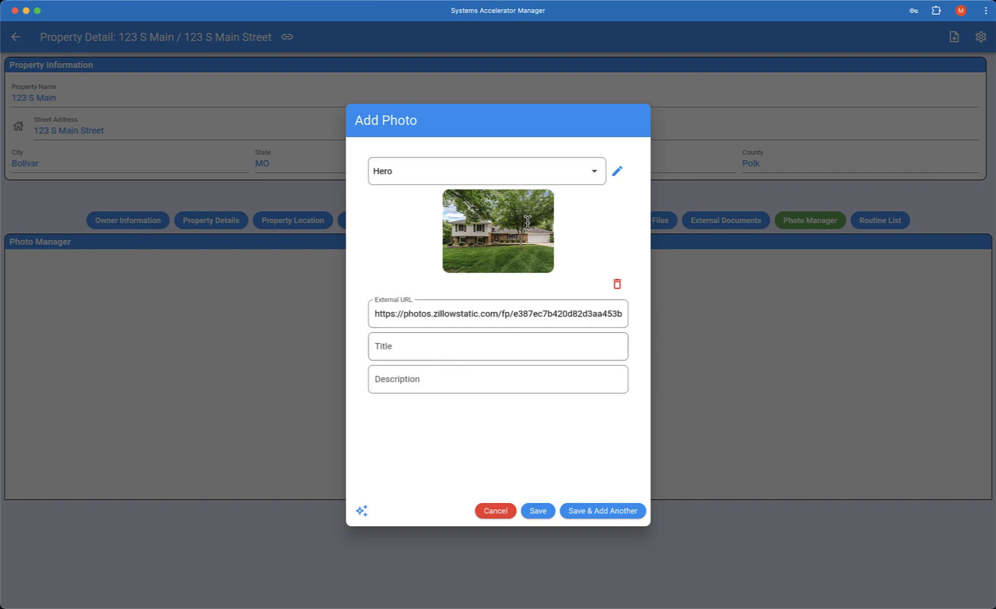
click(362, 512)
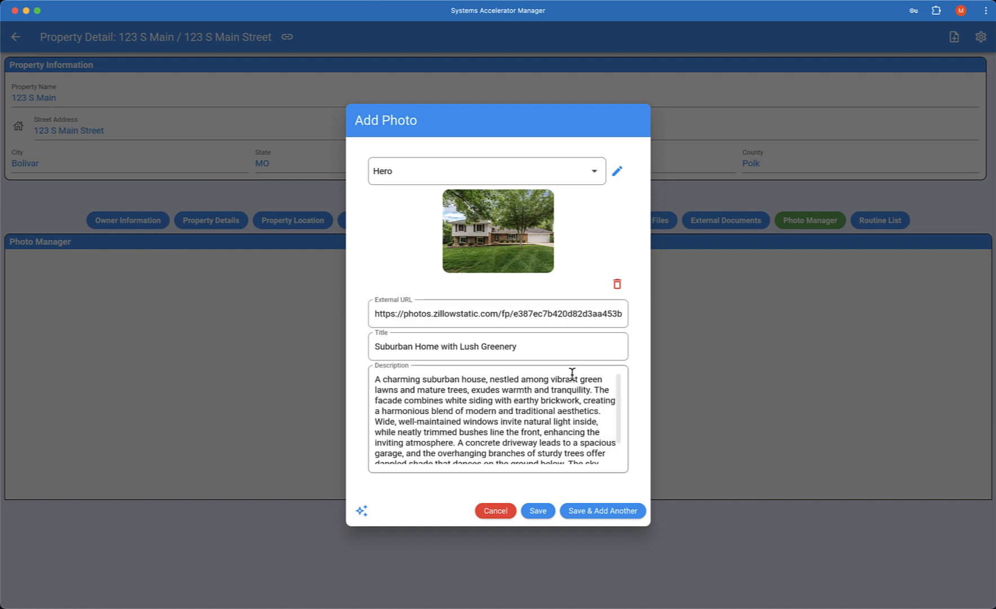
click(599, 513)
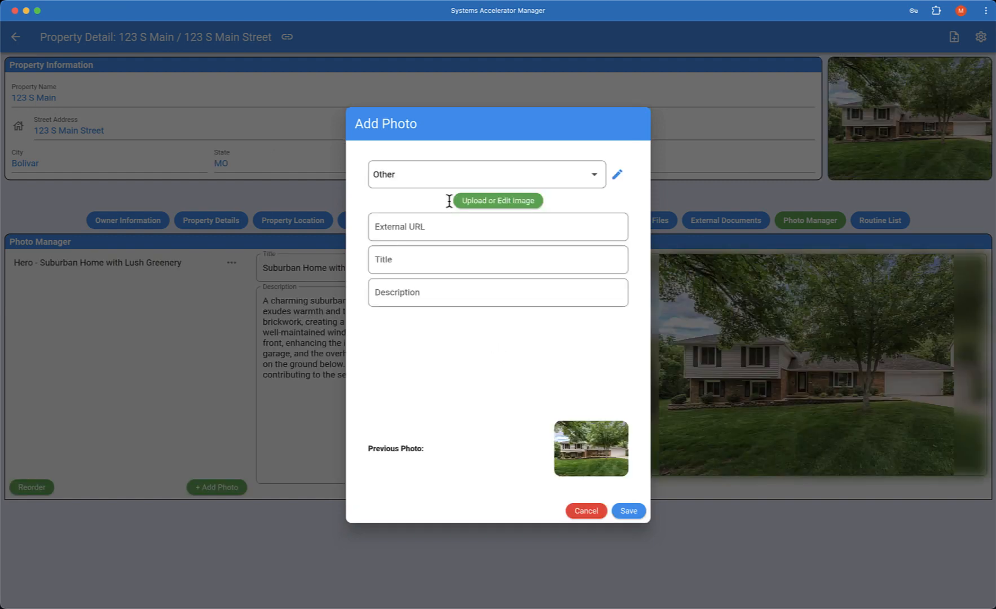
- Create a new photo type named Kitchen for the property's photos
click(593, 179)
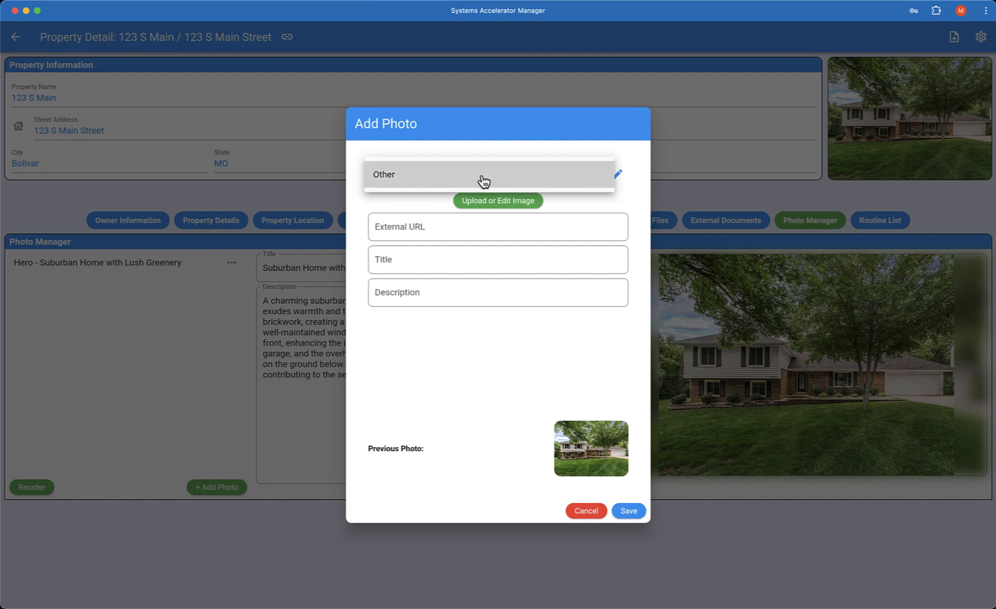
click(619, 181)
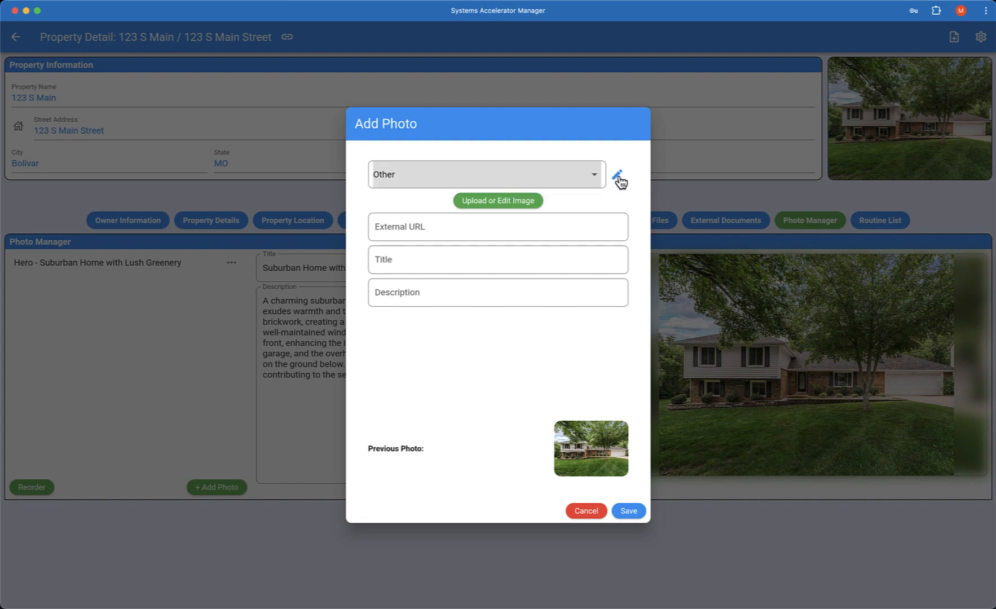
click(619, 179)
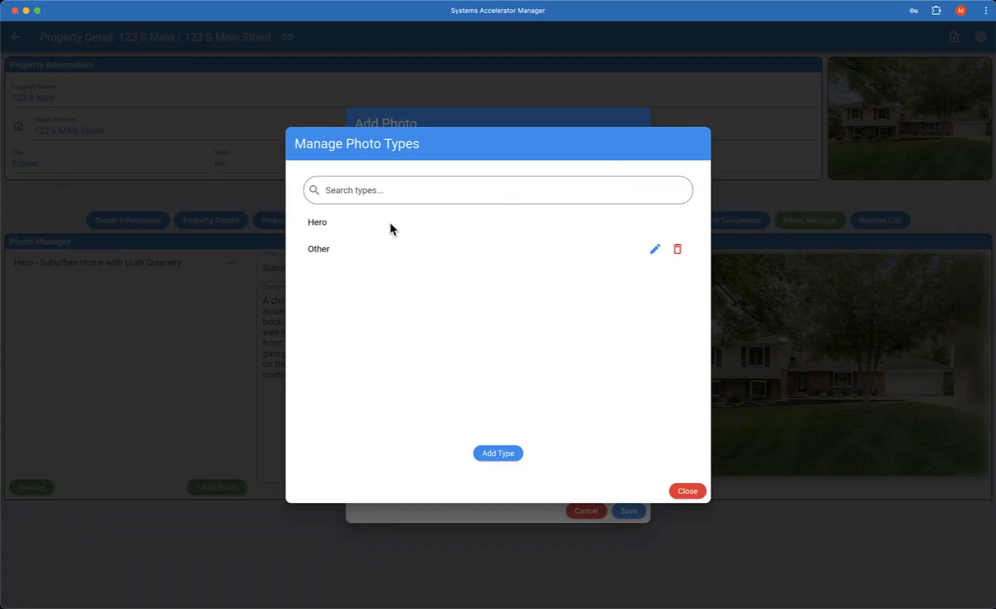
click(500, 454)
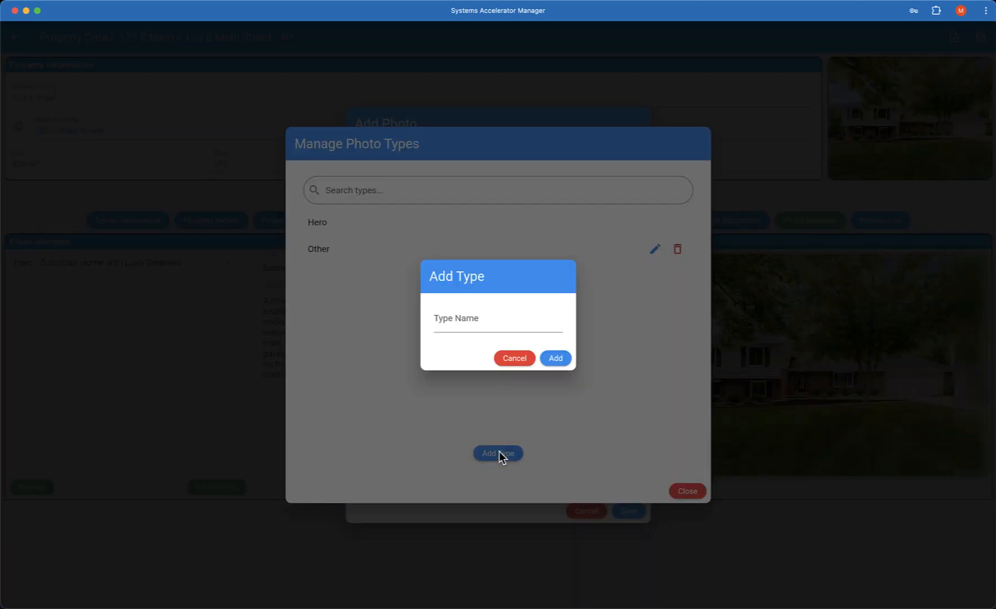
text(Kitchen)
click(561, 360)
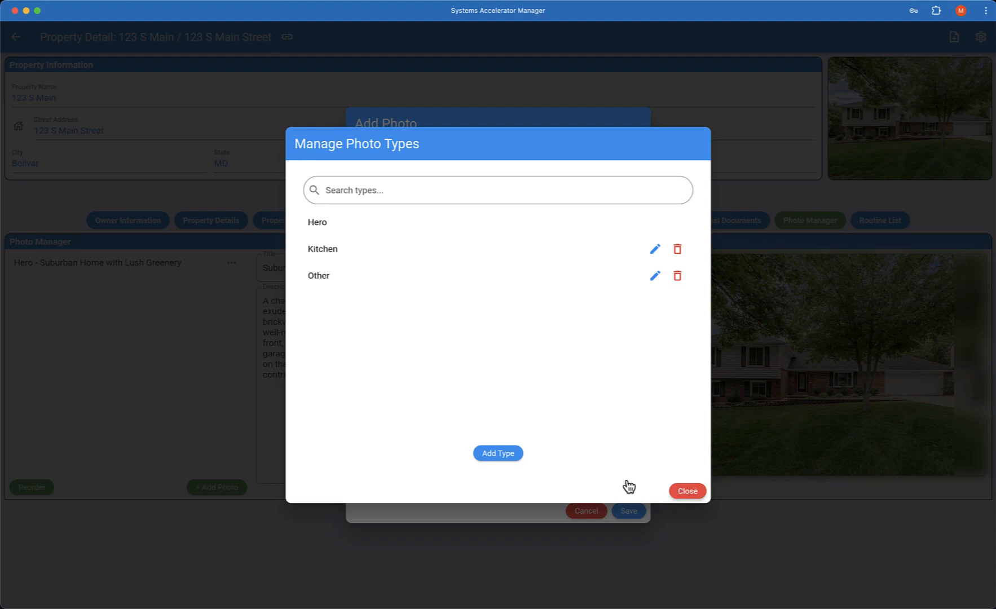
click(680, 488)
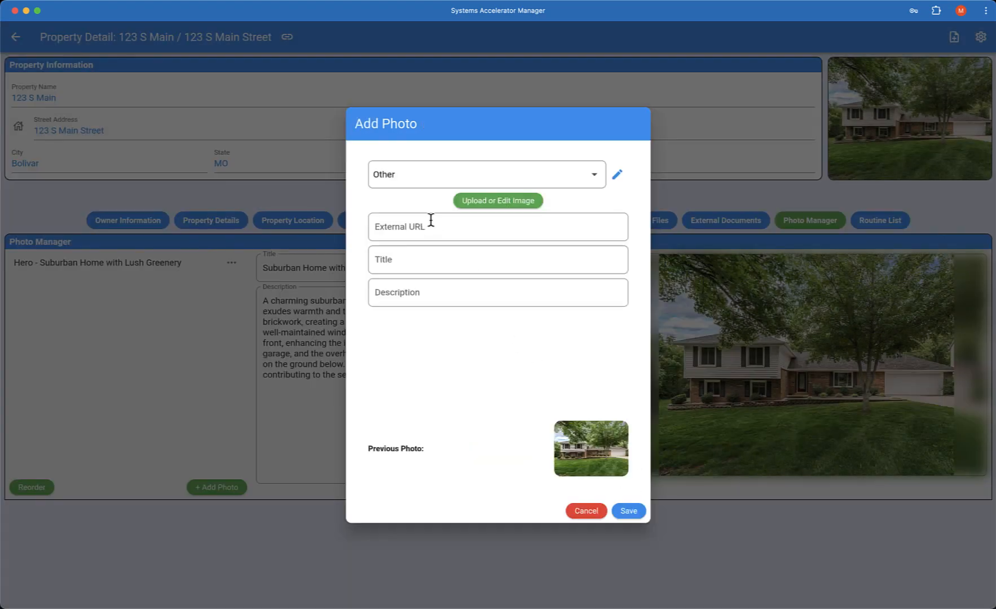
- Add a Kitchen photo from the copied image URL, generate its title and description automatically, and save it
click(431, 184)
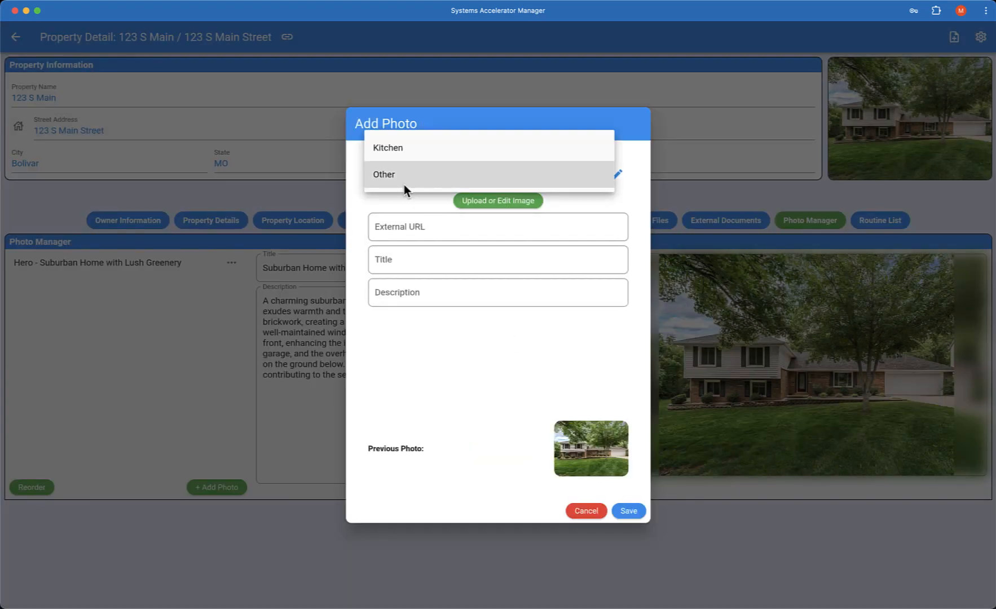
click(398, 150)
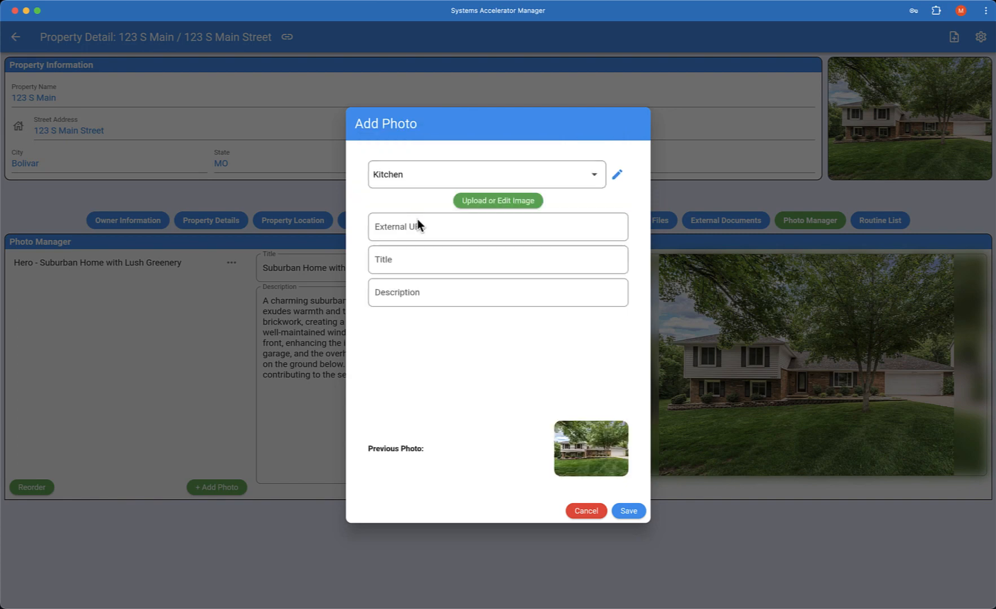
click(420, 228)
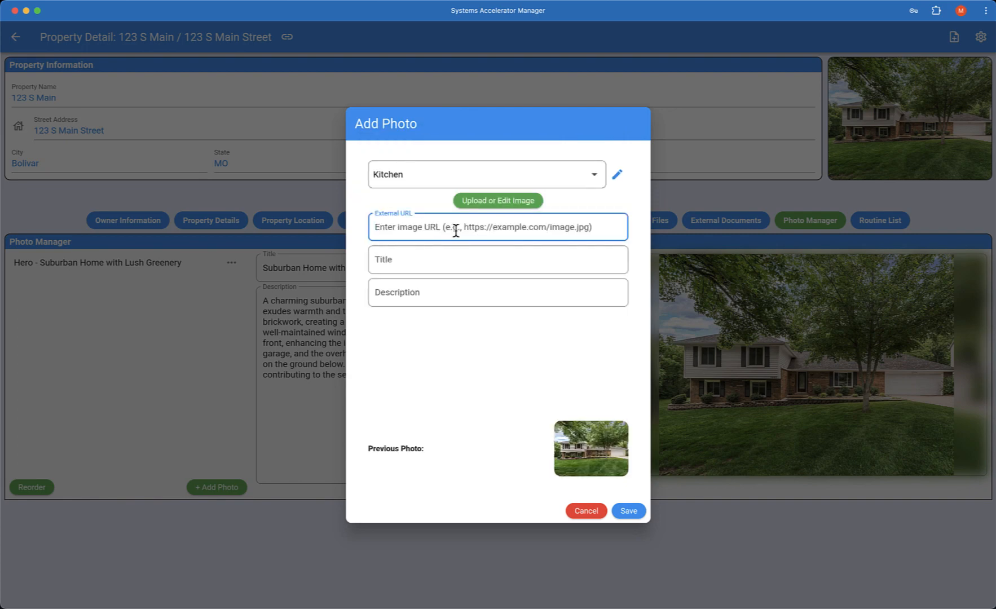
key(super+v)
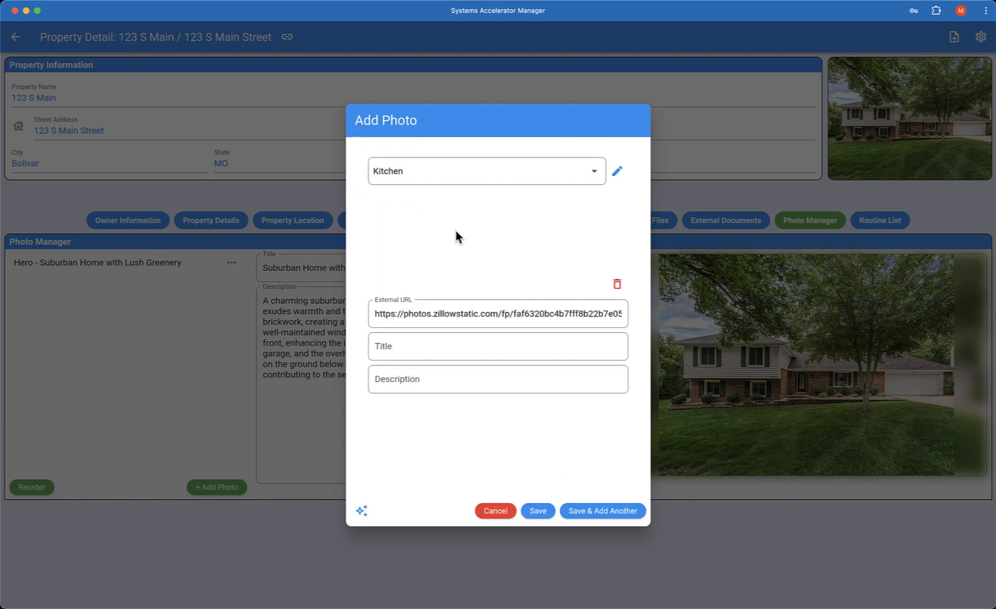
click(362, 511)
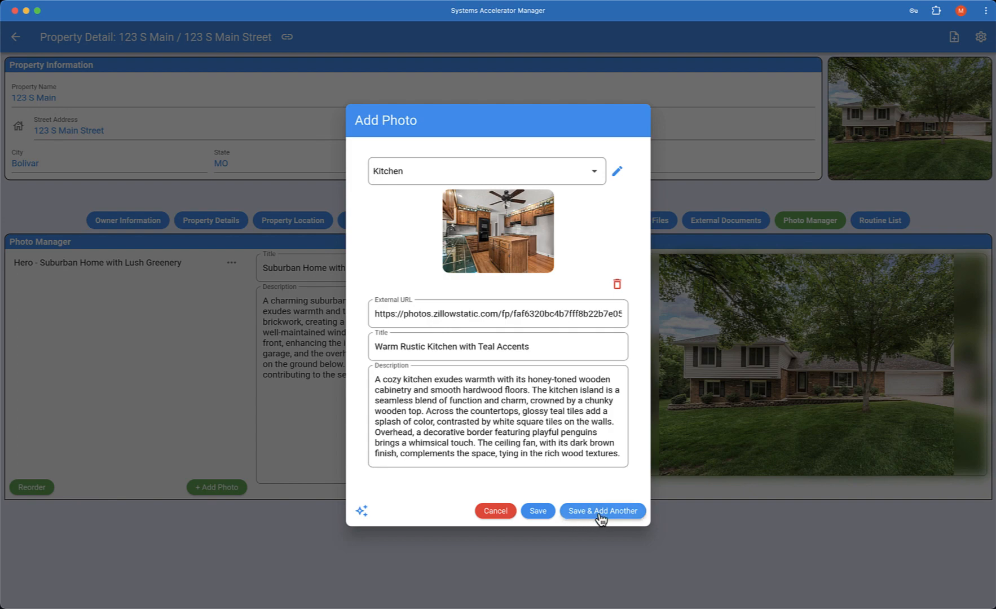
click(538, 511)
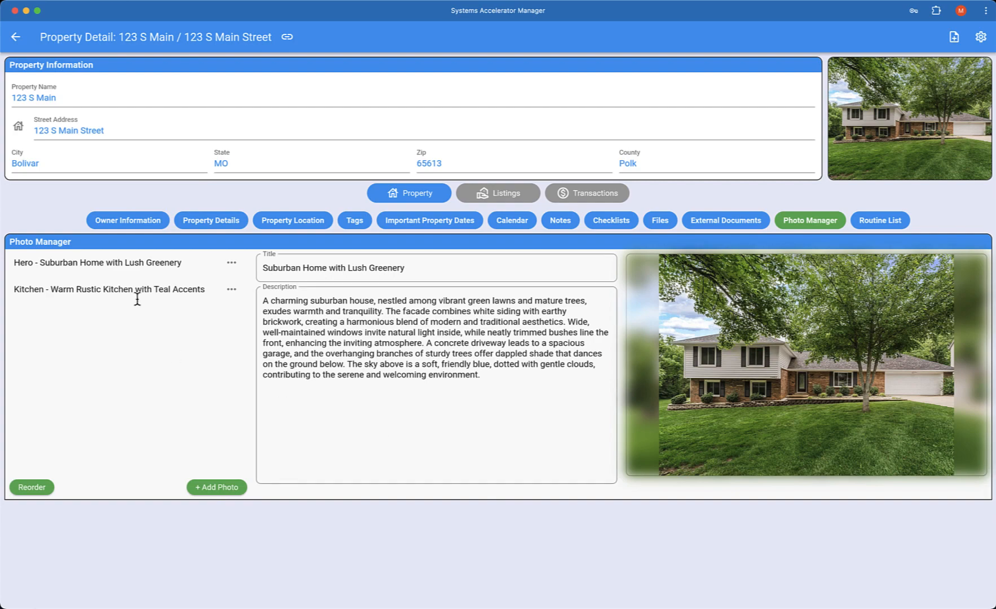
- Review both saved photos with their descriptions, then examine the slideshow's timing, caption display and full-screen options
click(136, 267)
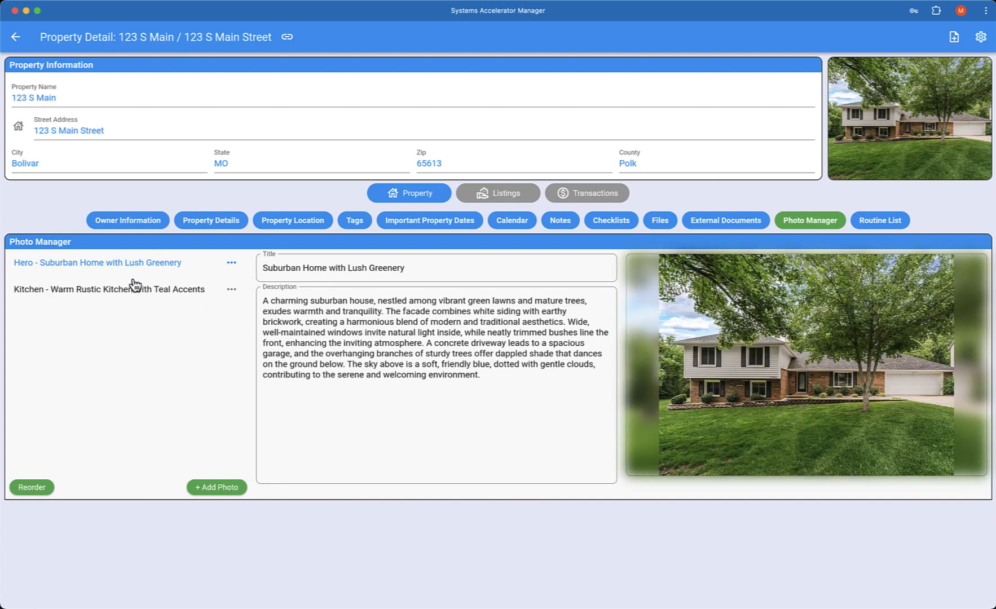
click(135, 288)
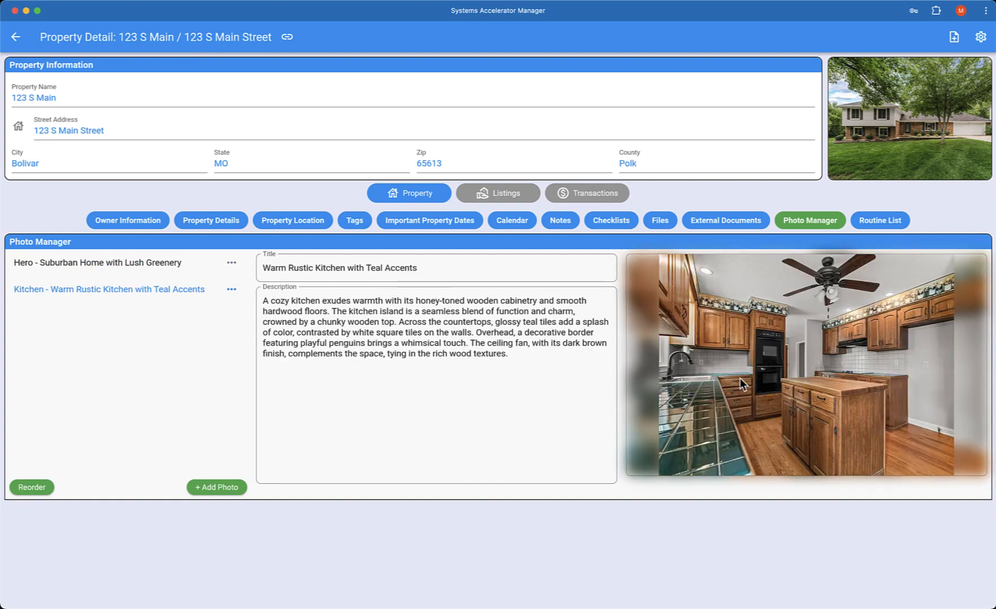
click(820, 363)
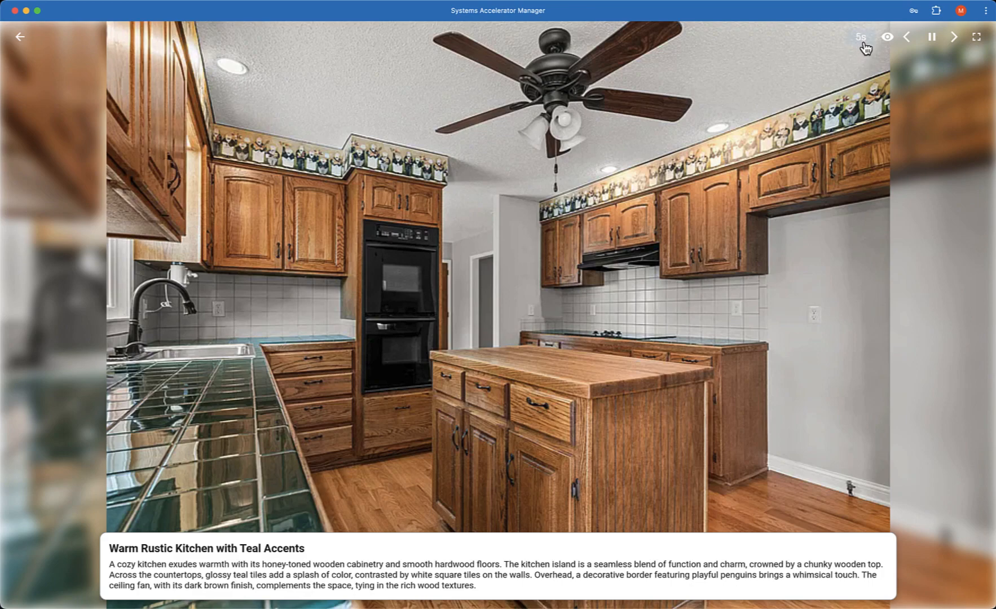
click(864, 44)
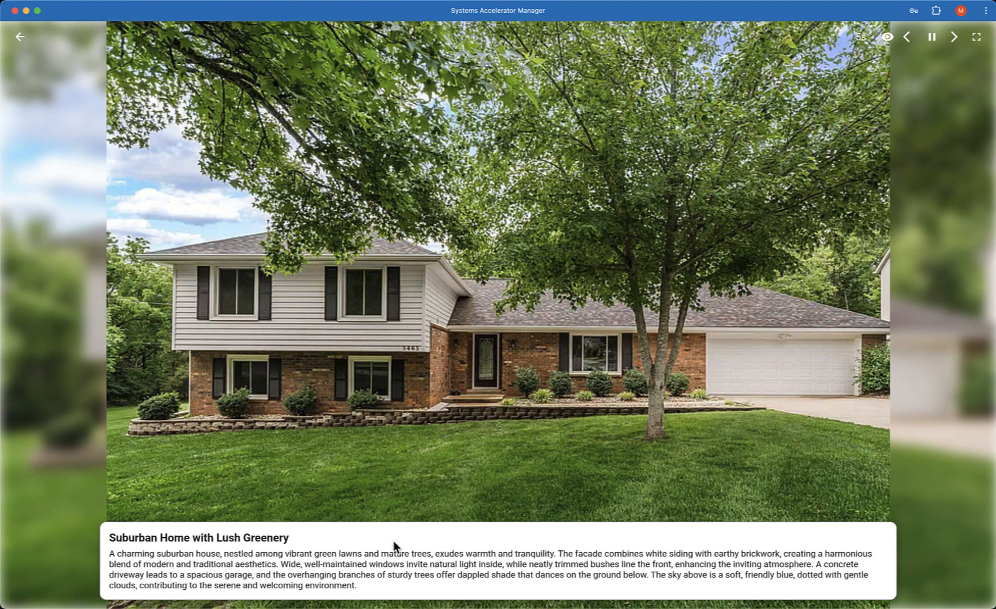
click(888, 39)
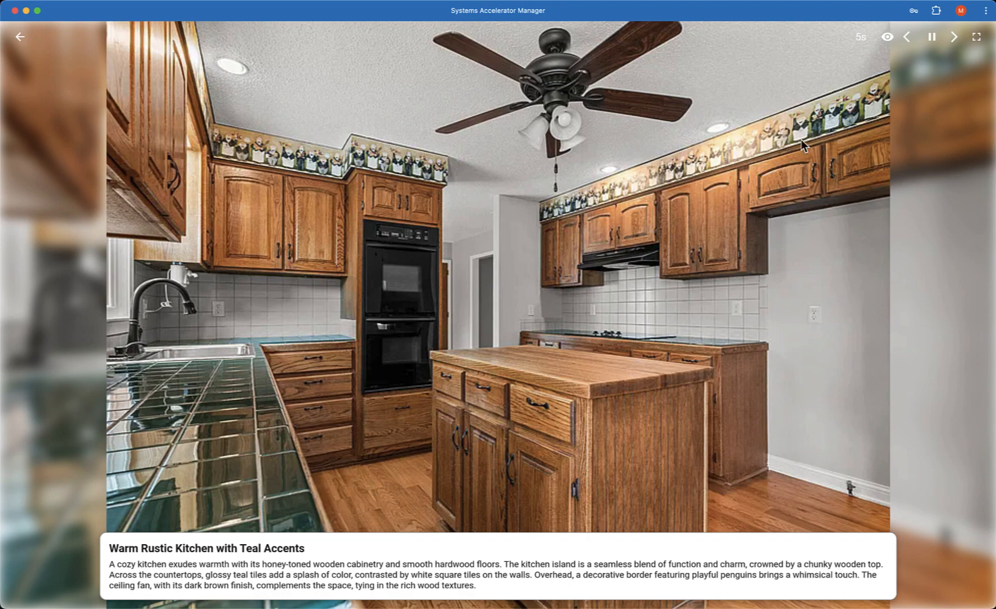
click(977, 39)
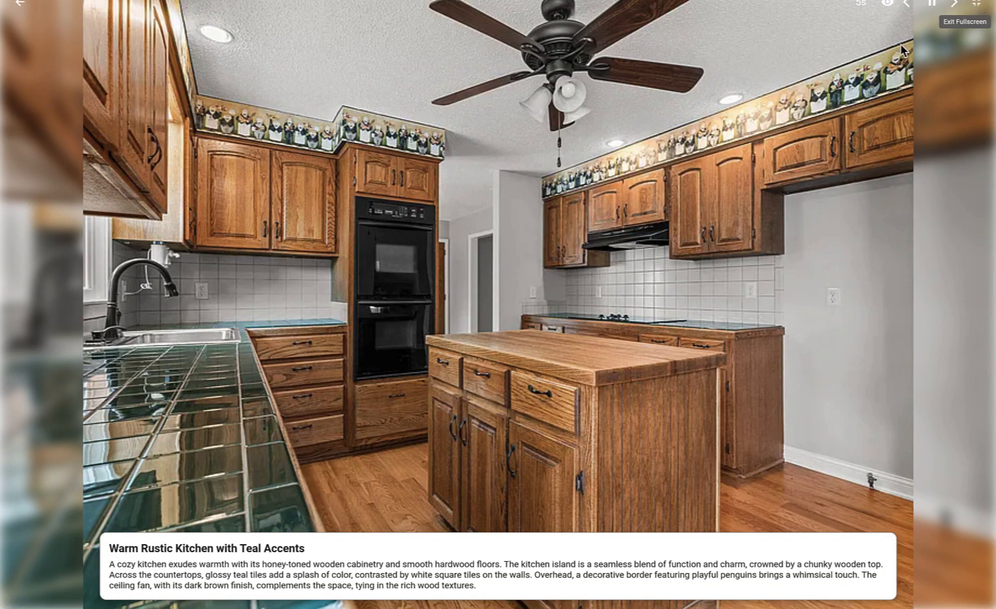
click(978, 8)
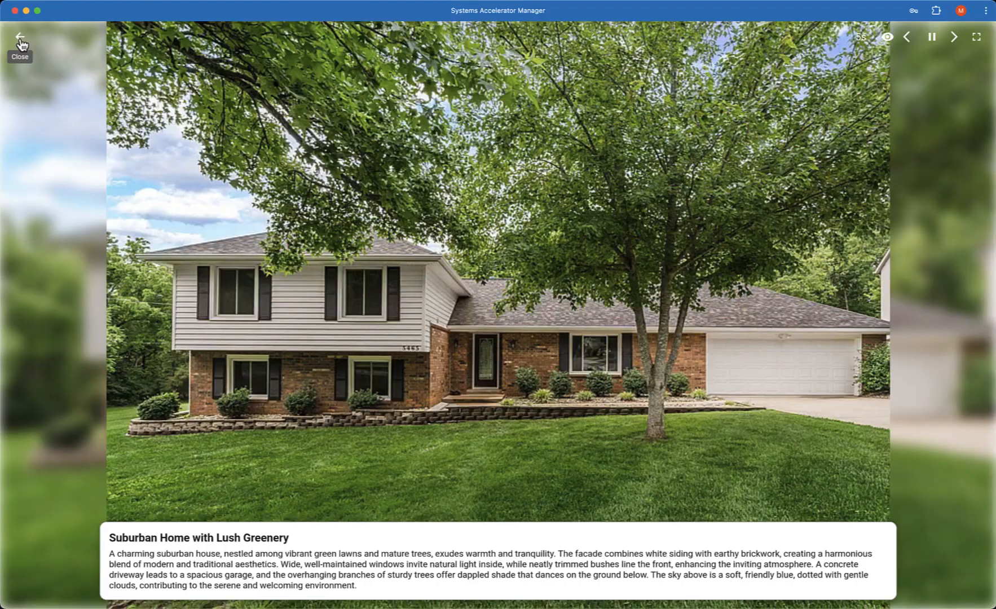
click(20, 39)
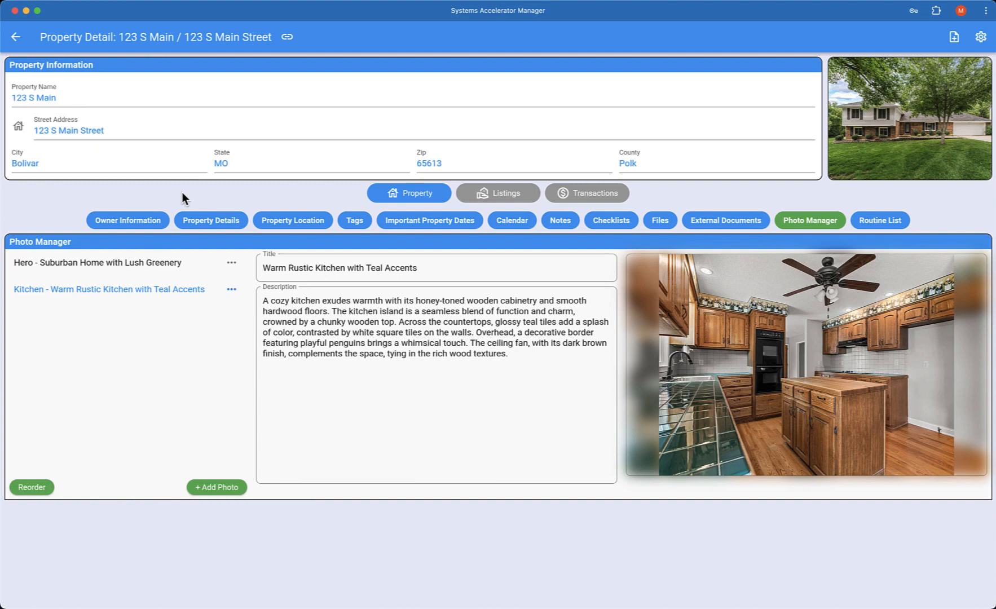
- Return to the properties list and reopen the single-family home's record
click(17, 38)
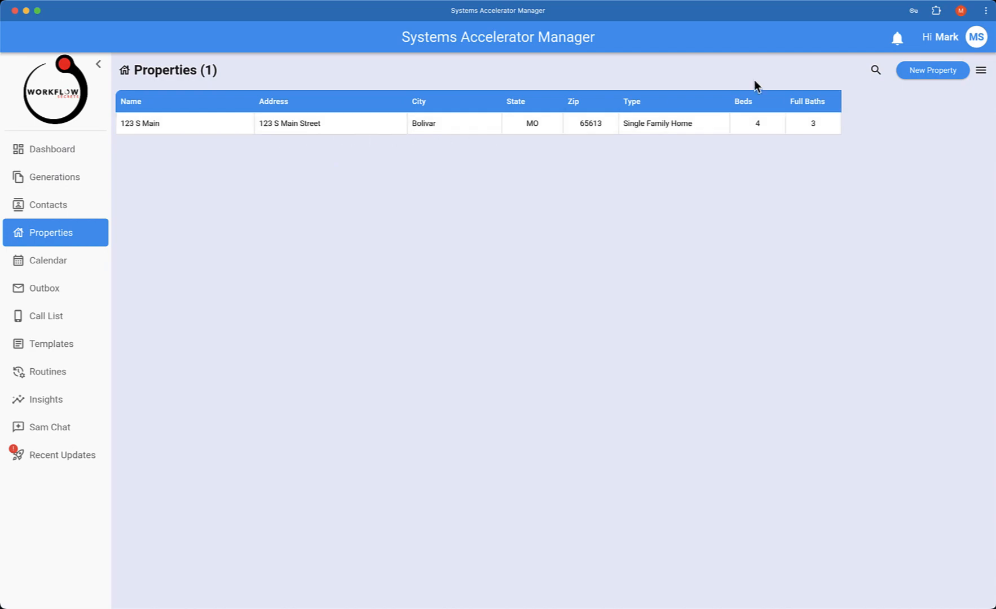
click(374, 122)
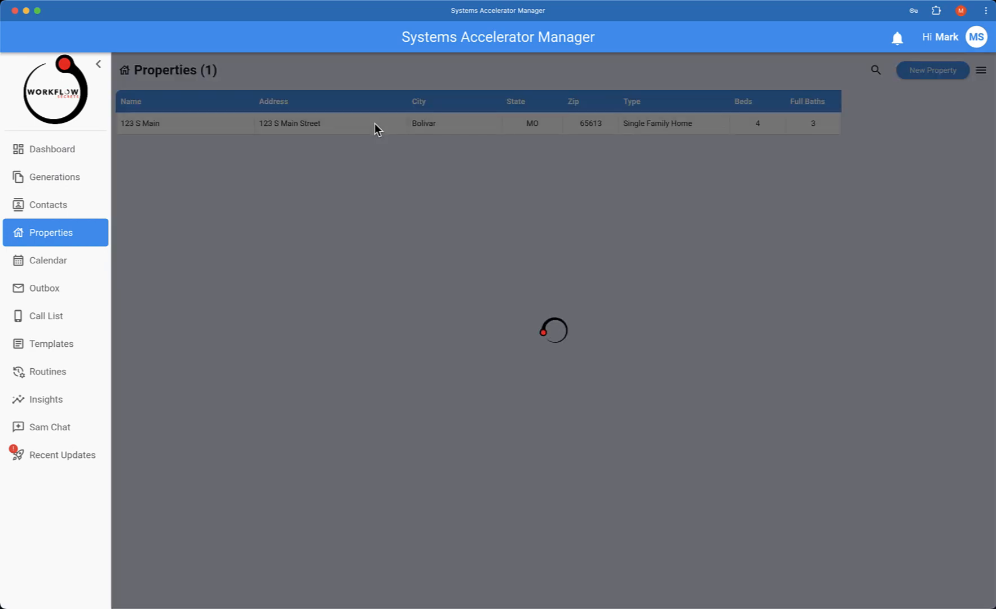